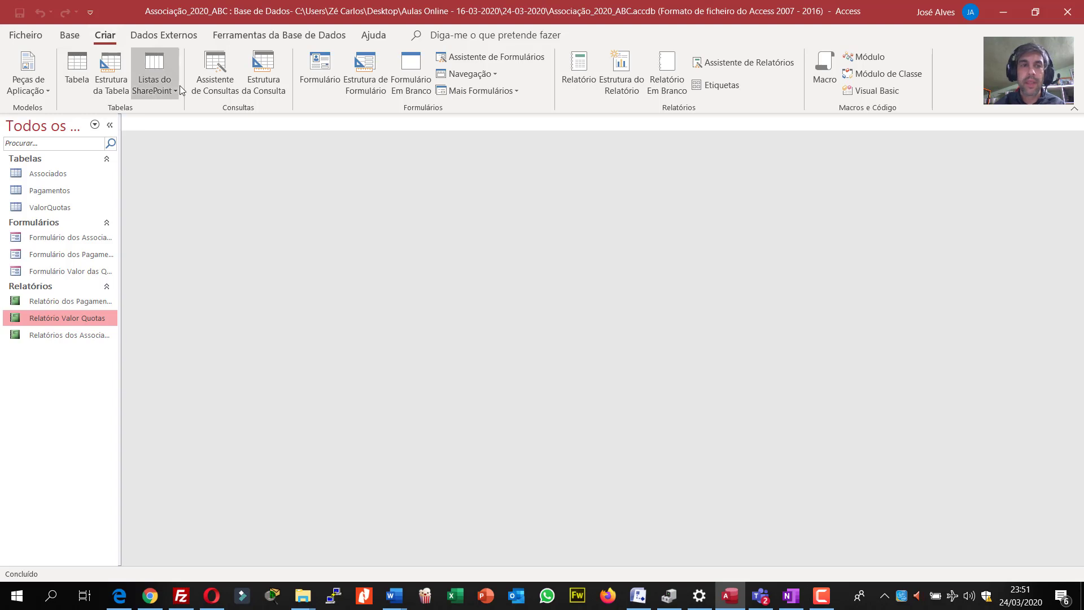
# Start a simple query with the wizard and include all fields of the Associados table
pyautogui.click(214, 80)
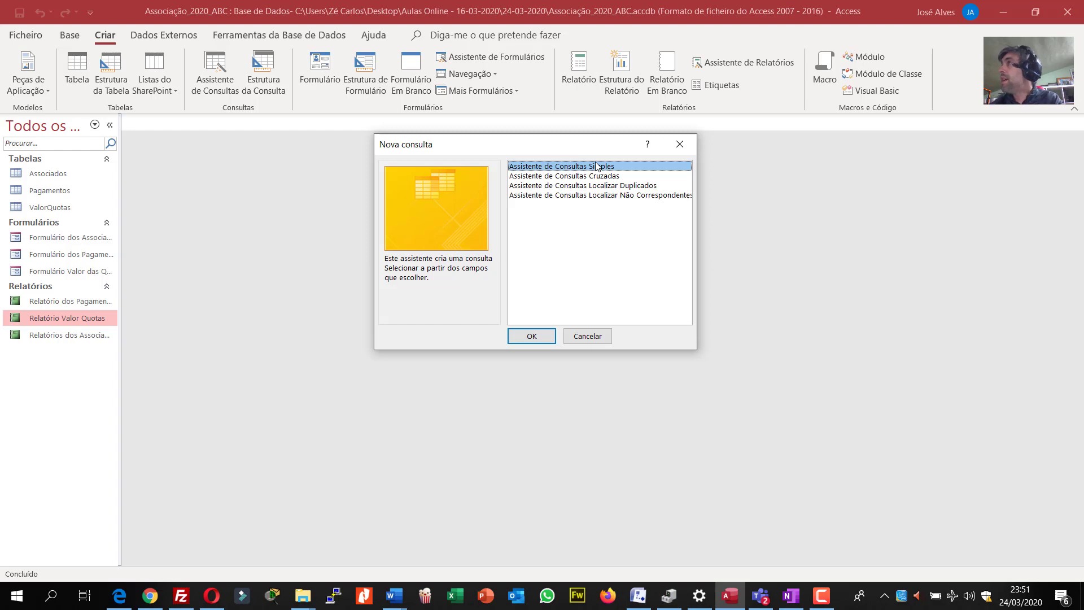
pyautogui.click(533, 338)
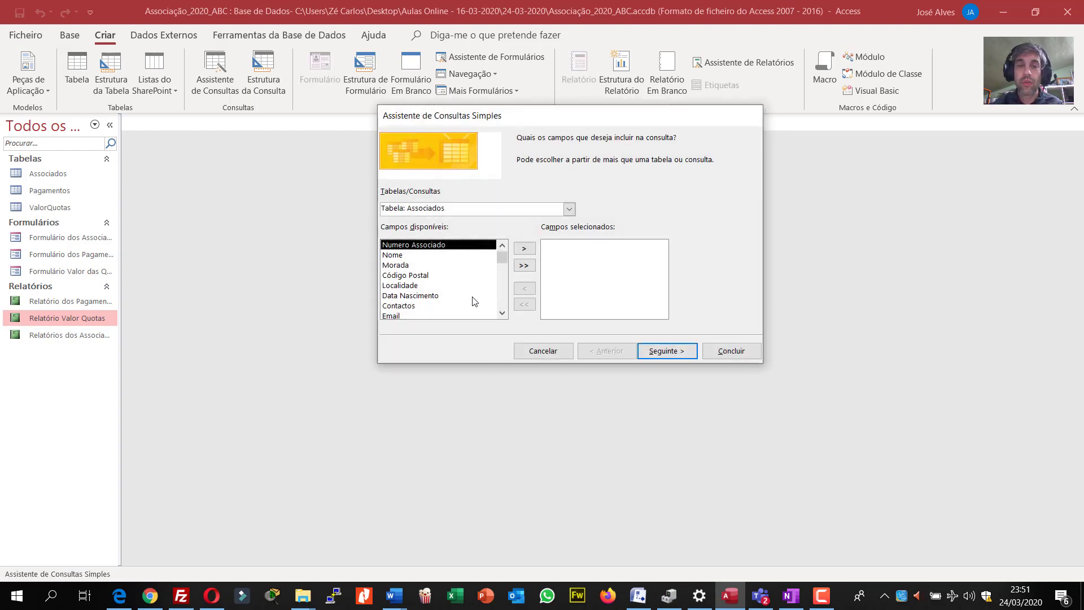
pyautogui.click(524, 265)
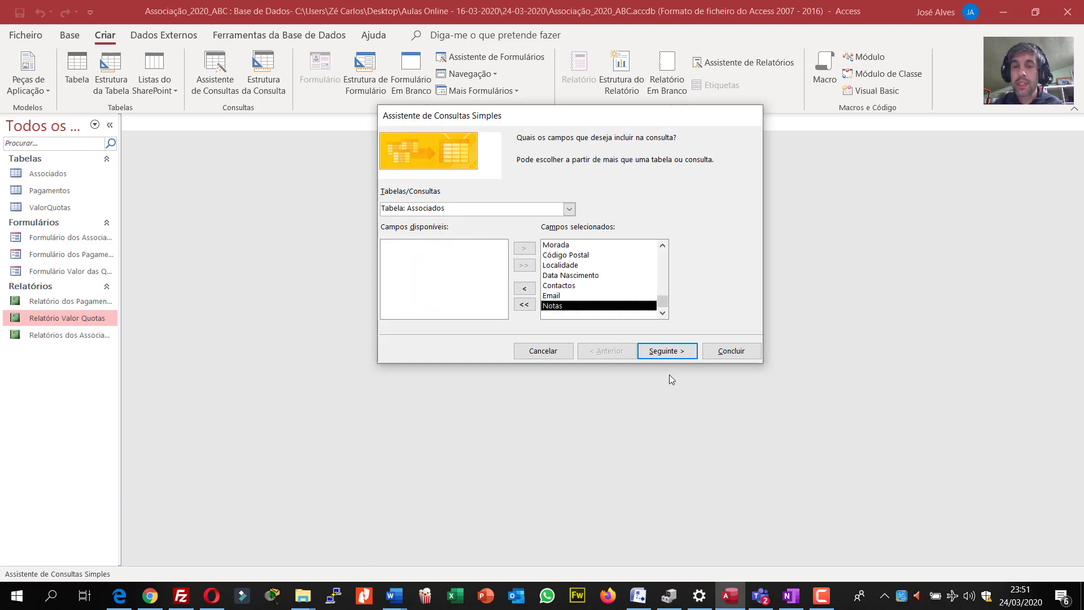
pyautogui.click(665, 353)
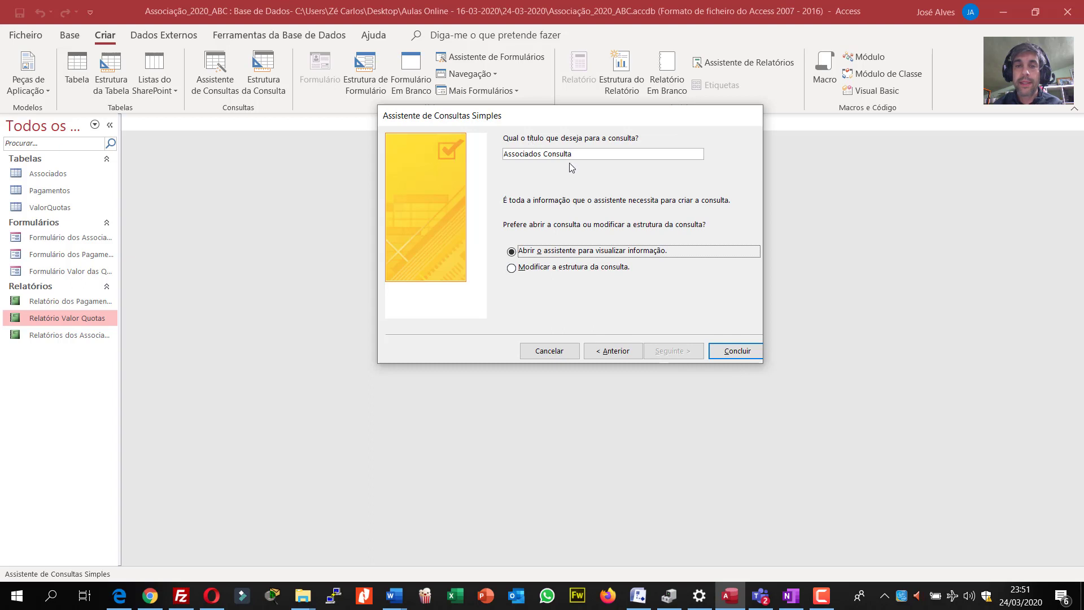
# Title the query "Consulta Associados pelo Nome" and finish the wizard with the option to modify the query's structure
pyautogui.moveTo(571, 153); pyautogui.dragTo(459, 146)
pyautogui.press('BackSpace')
pyautogui.write('Cons')
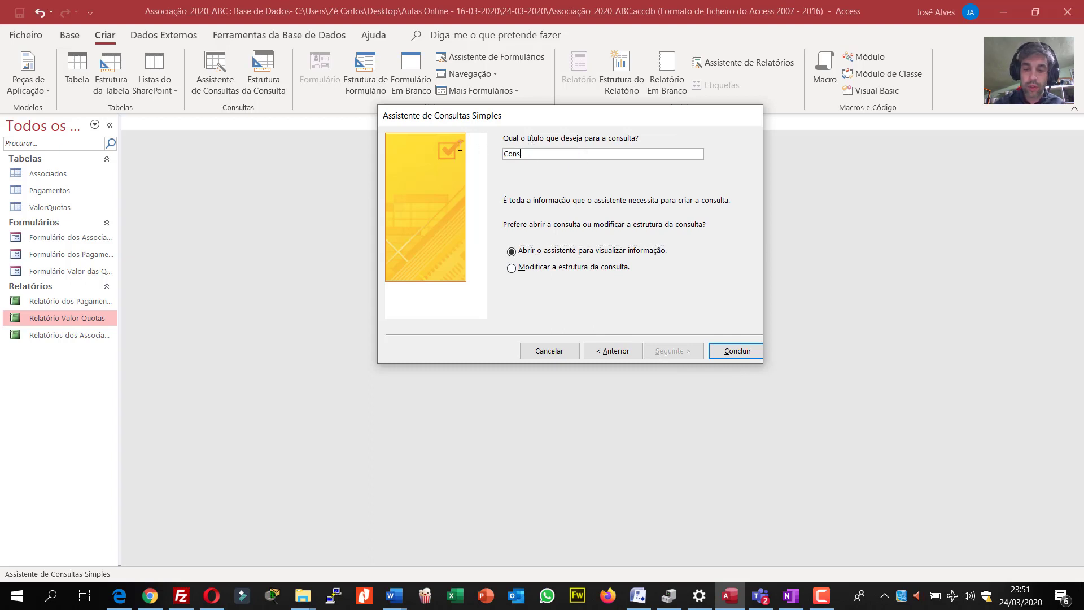
pyautogui.write('ulta Associ')
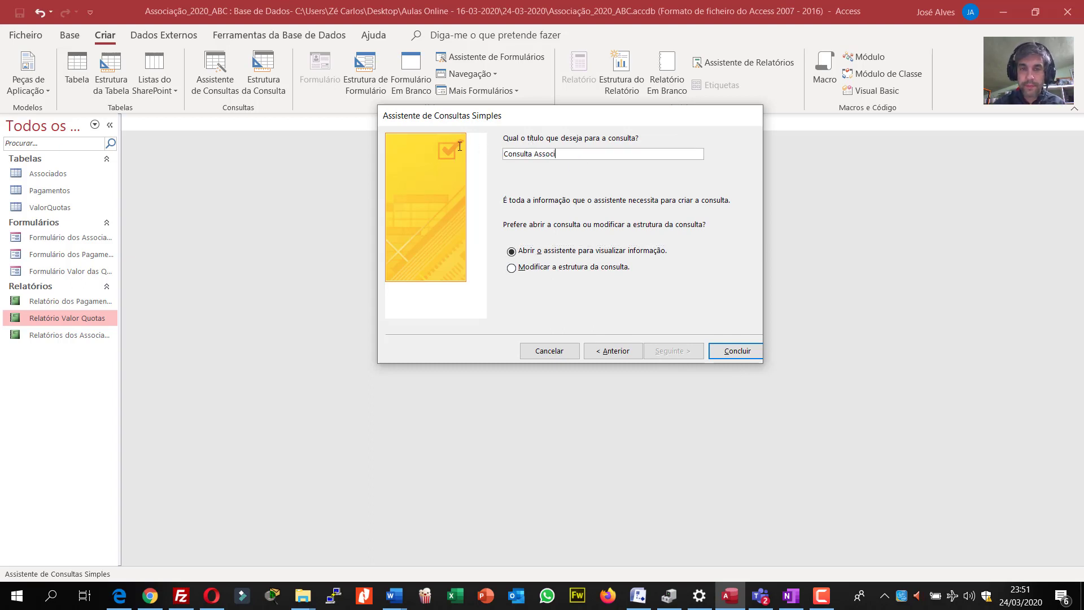
pyautogui.write('ados pelo')
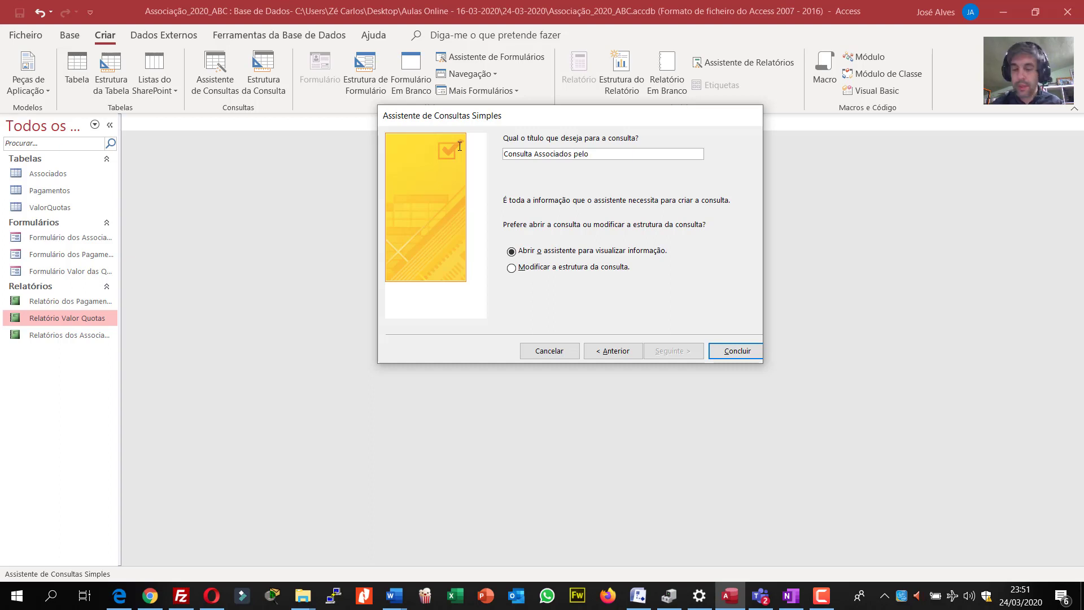
pyautogui.write(' Nome')
pyautogui.click(540, 270)
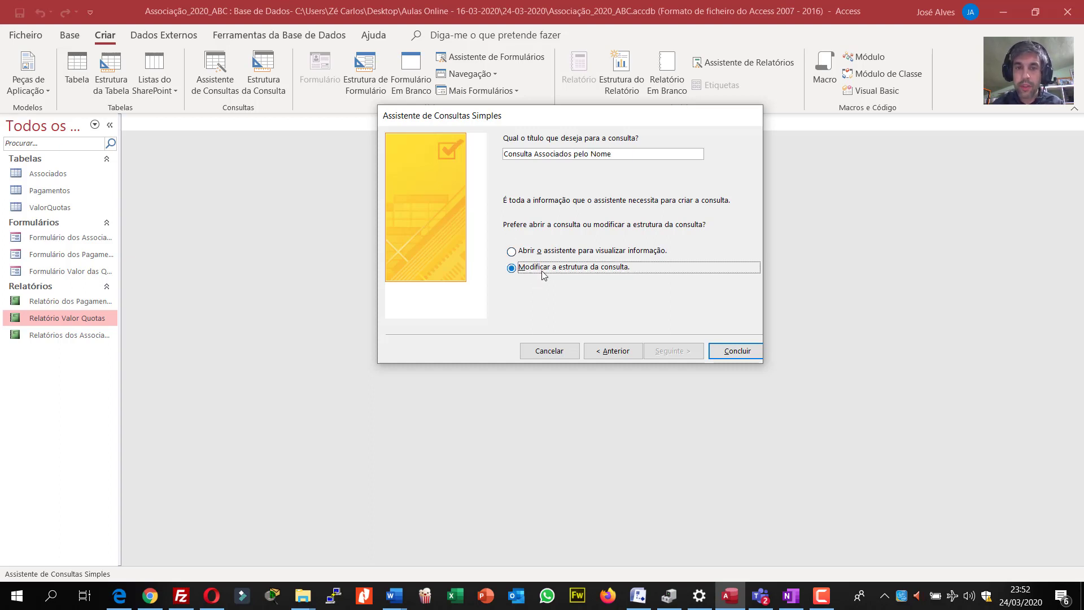
pyautogui.click(715, 351)
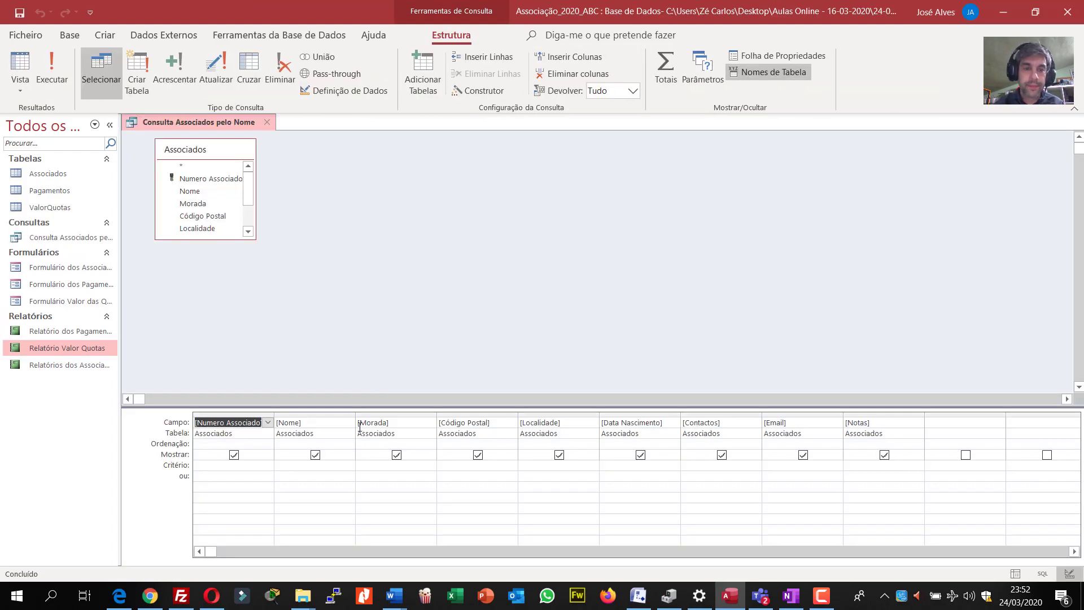
# Set the Nome field's criterion to Como [Qual o nome do Associado a Pesquisar?] & "*", then save and close the query
pyautogui.moveTo(361, 406); pyautogui.dragTo(514, 316)
pyautogui.click(363, 352)
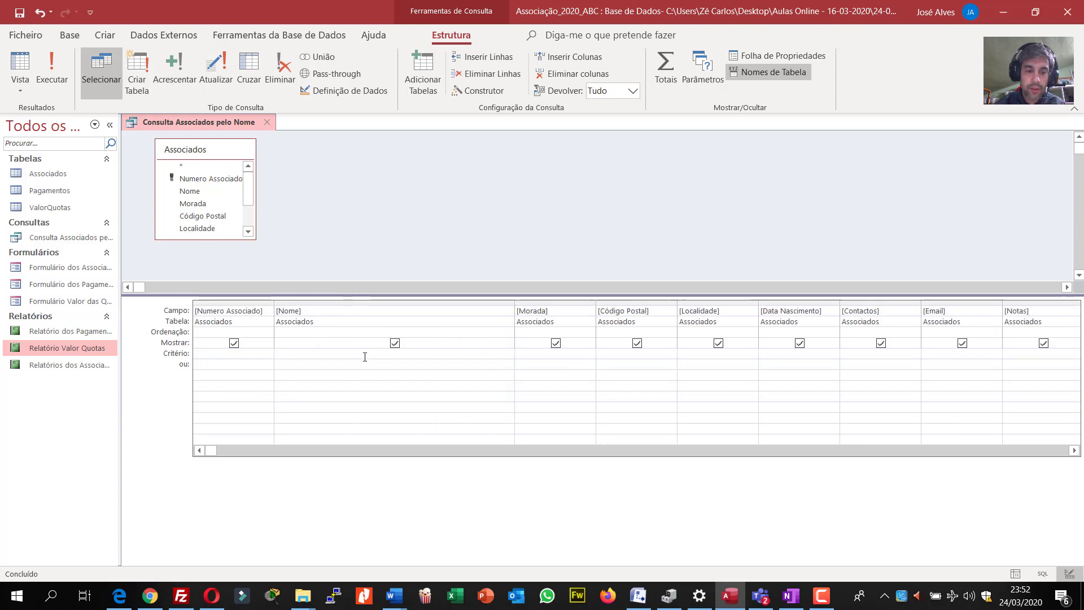
pyautogui.press('capslock')
pyautogui.write('COMO')
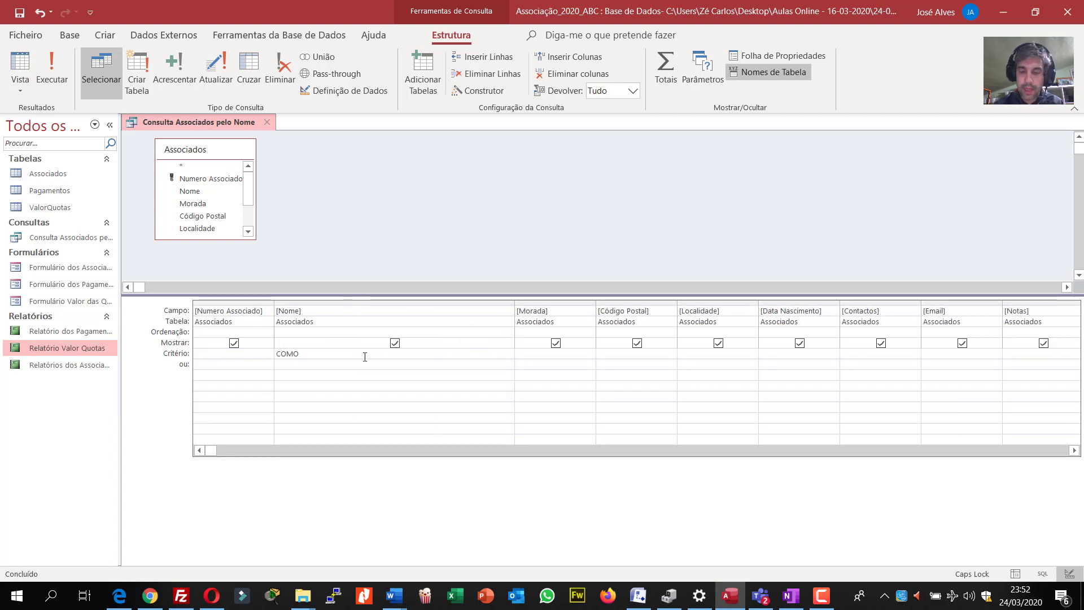
pyautogui.write(' [')
pyautogui.press('capslock')
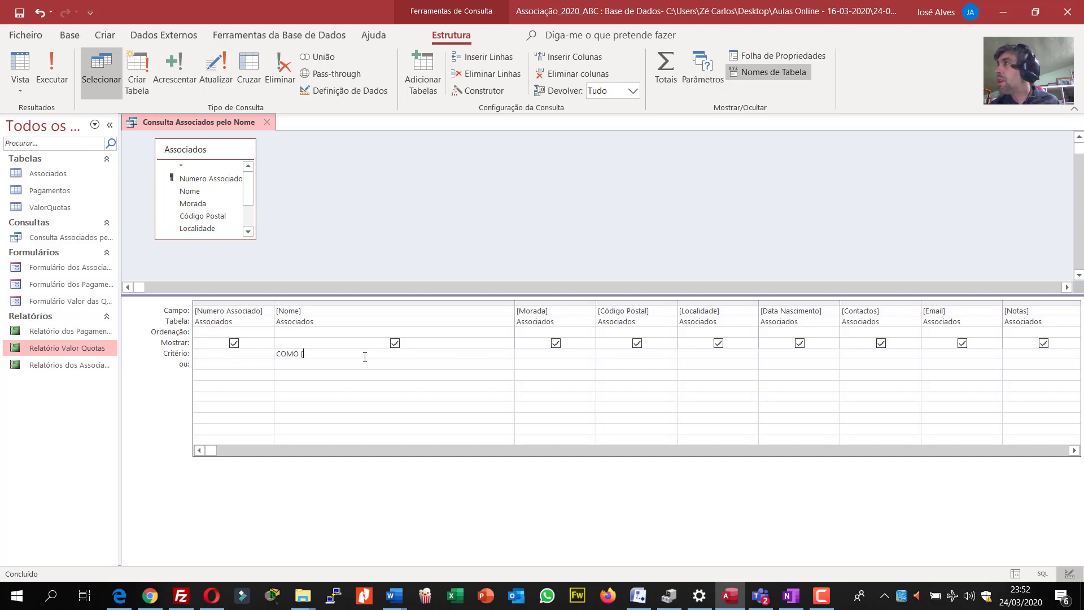
pyautogui.write('Qua')
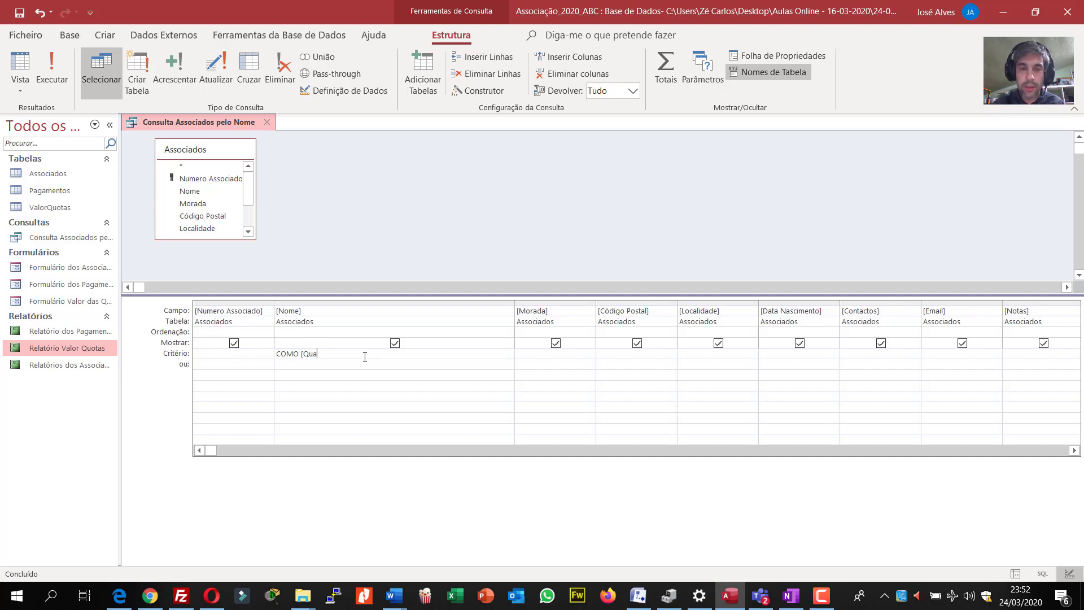
pyautogui.write('l o nome d')
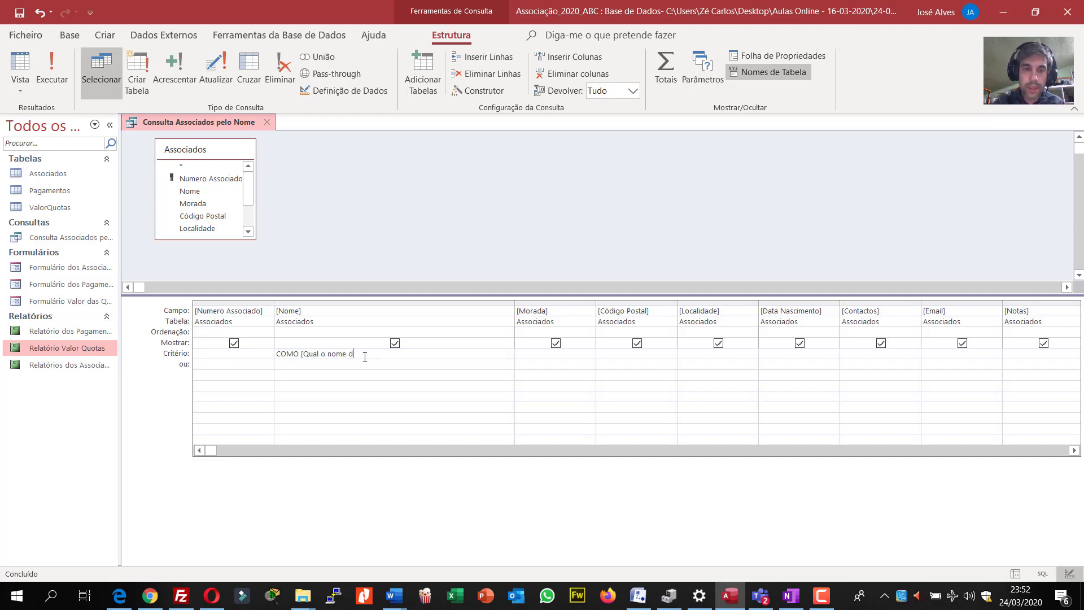
pyautogui.write('o Associad')
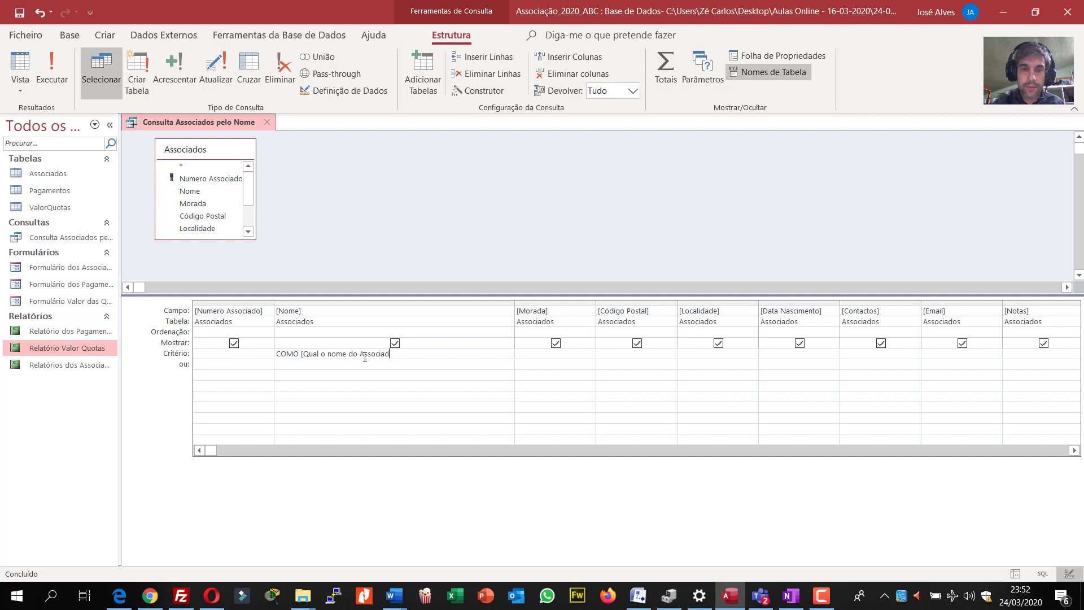
pyautogui.write('o a Pesquisar?')
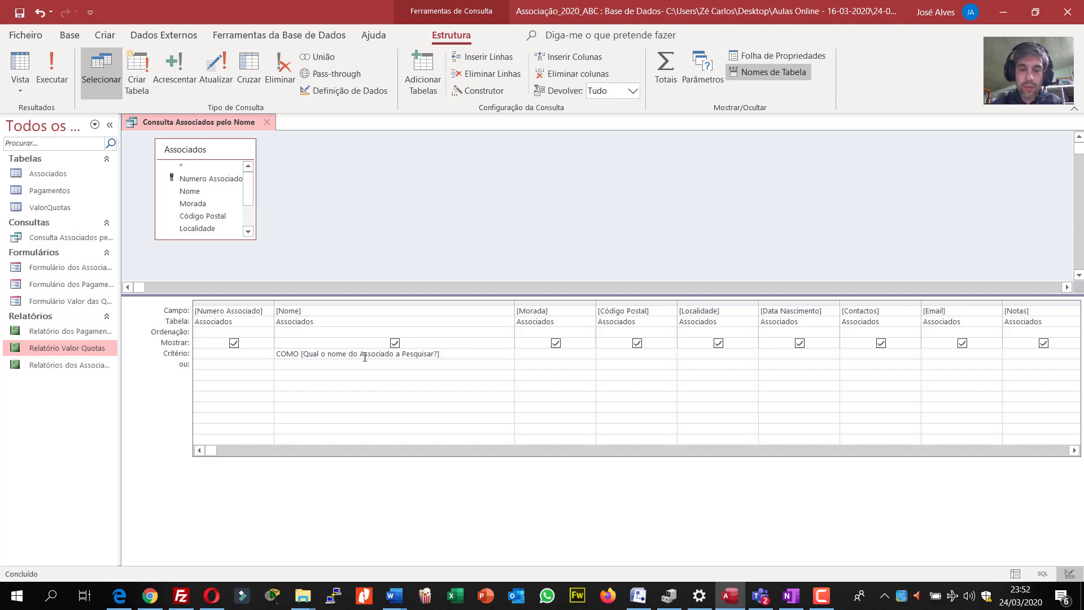
pyautogui.write('] &"*')
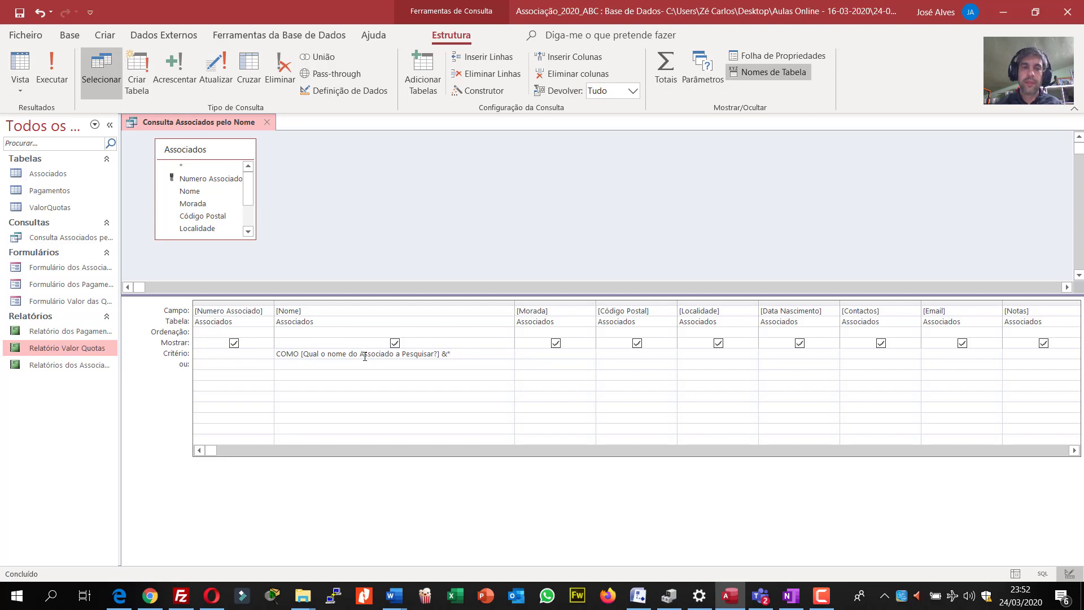
pyautogui.click(370, 372)
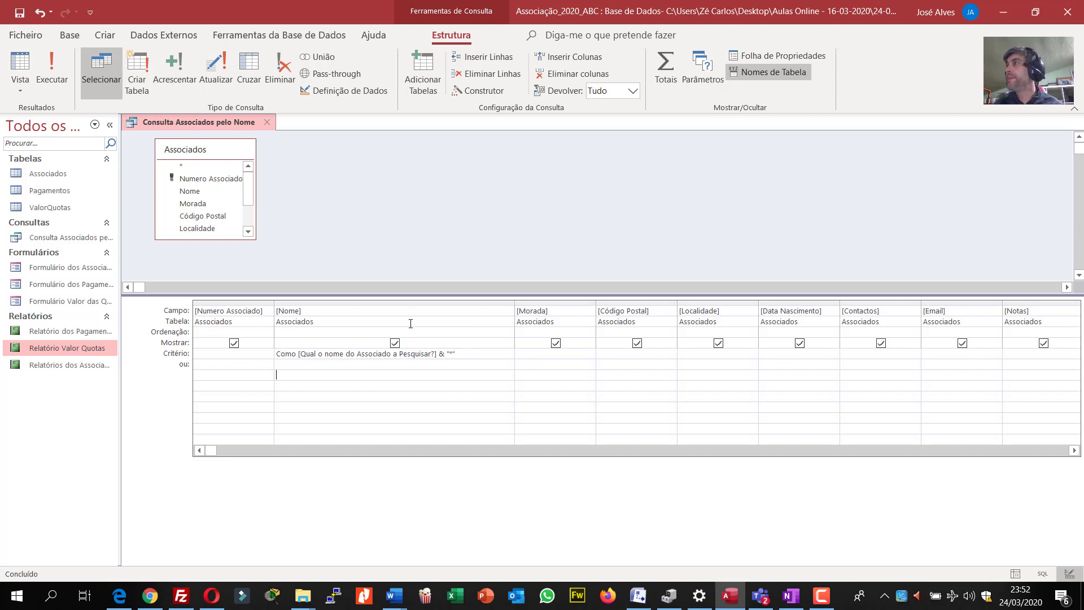
pyautogui.click(268, 122)
pyautogui.click(480, 335)
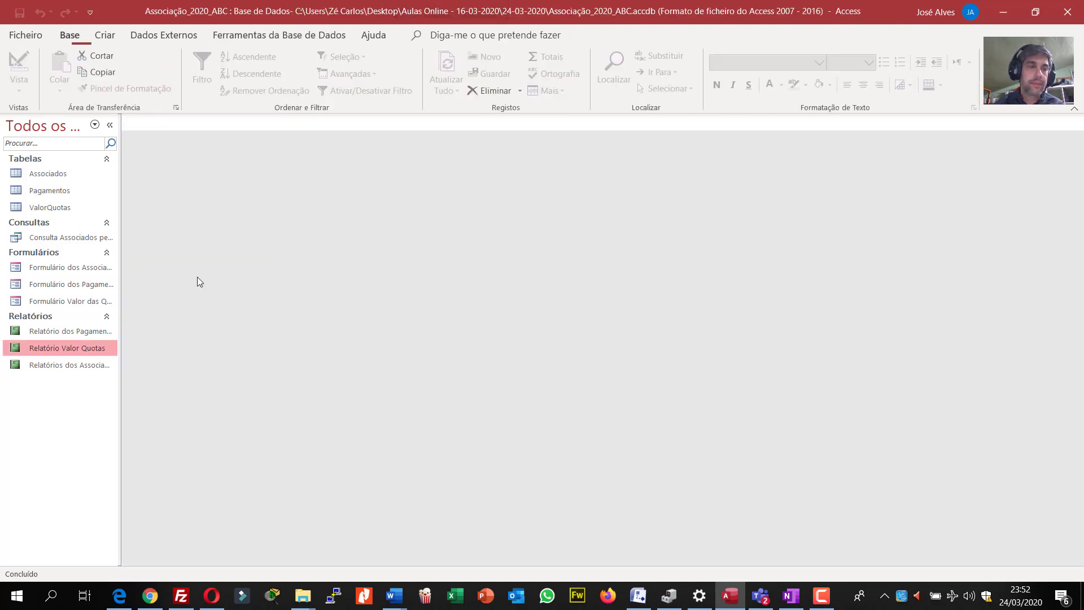
# Test the Consulta Associados pelo Nome query with the parameter values A and *, closing the results each time
pyautogui.doubleClick(91, 237)
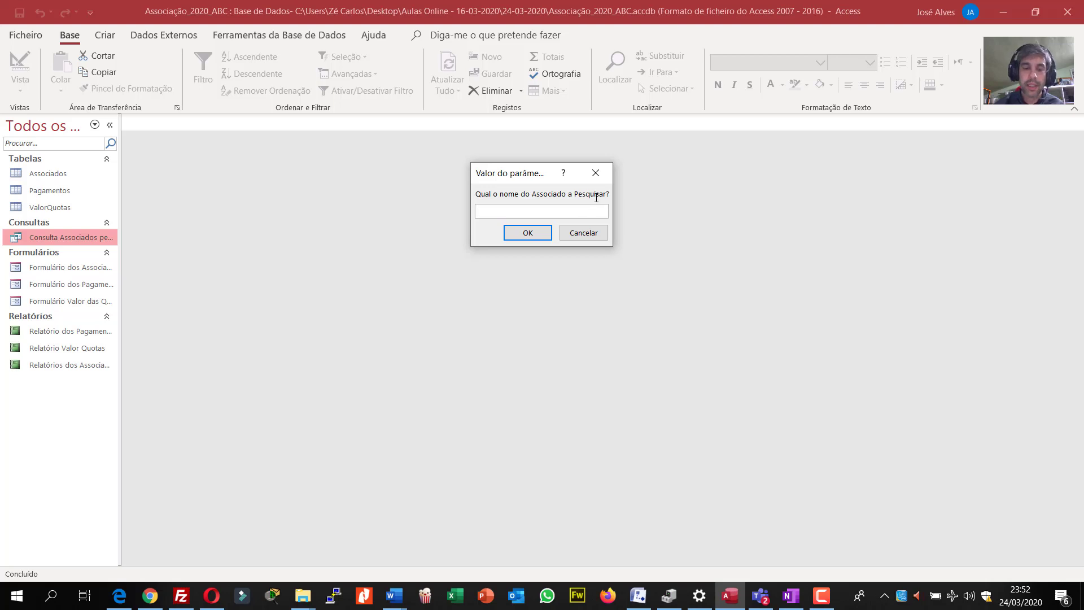
pyautogui.write('A')
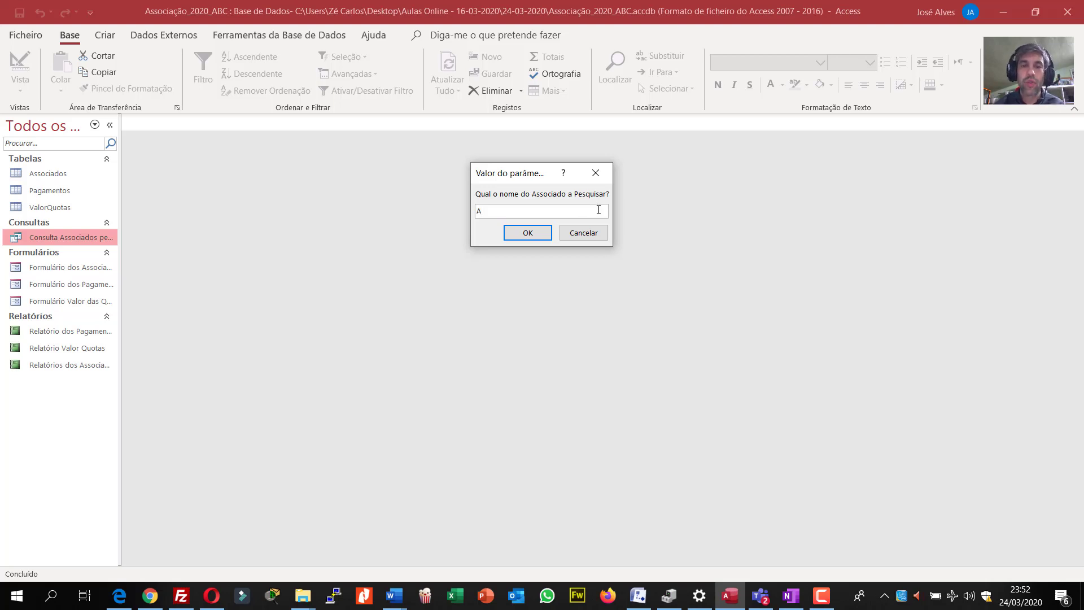
pyautogui.click(527, 232)
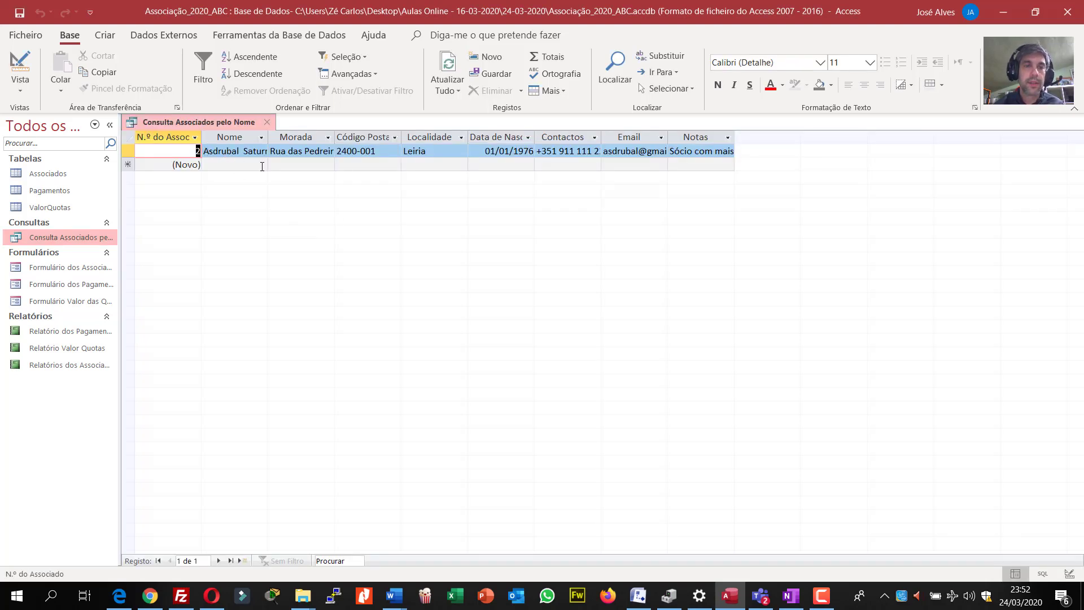
pyautogui.click(267, 121)
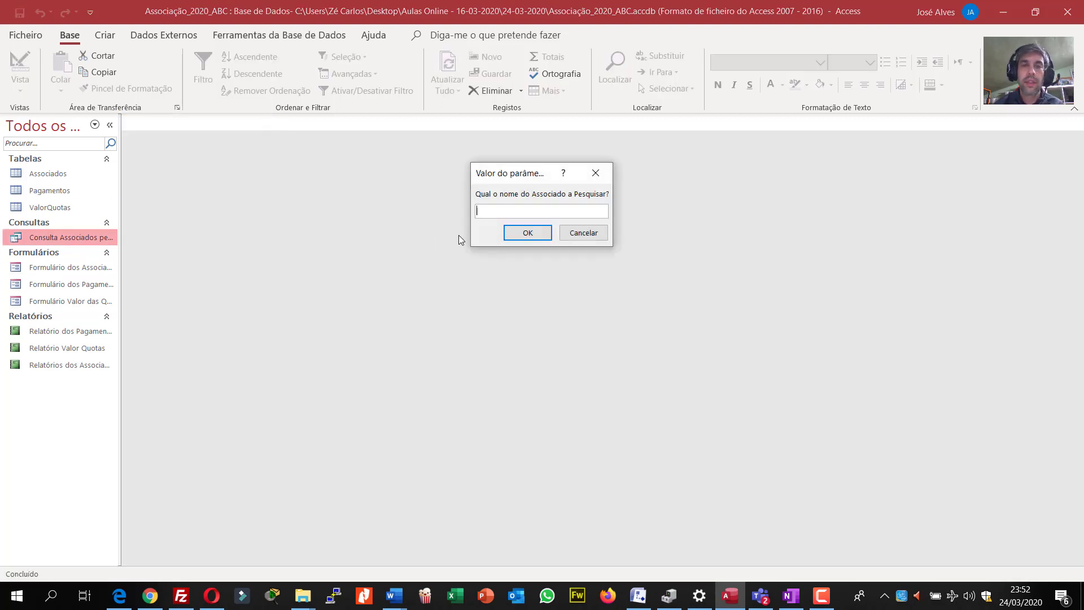
pyautogui.click(528, 234)
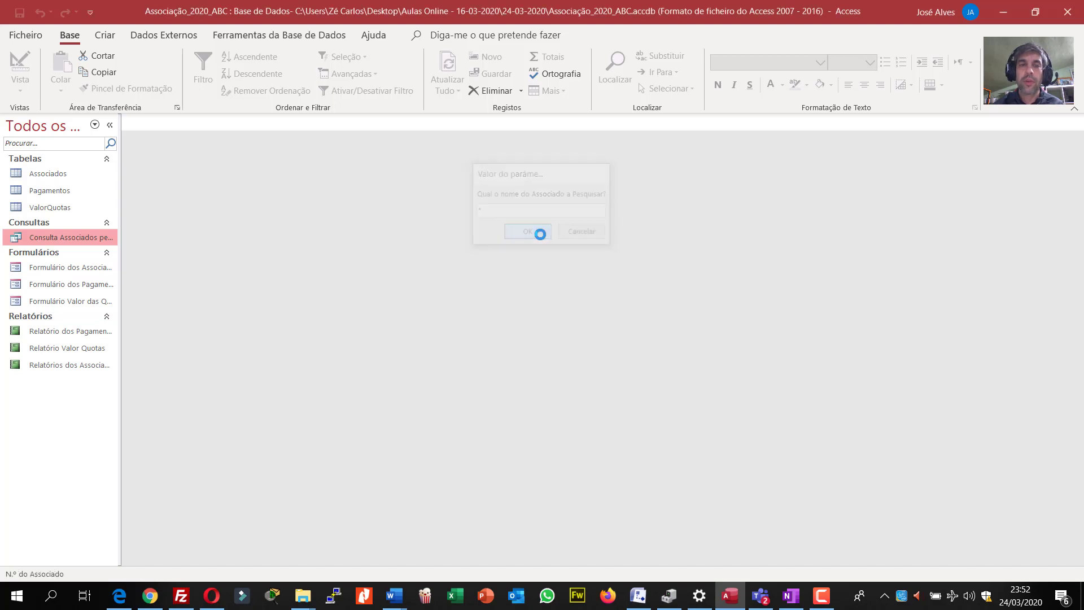
pyautogui.click(267, 123)
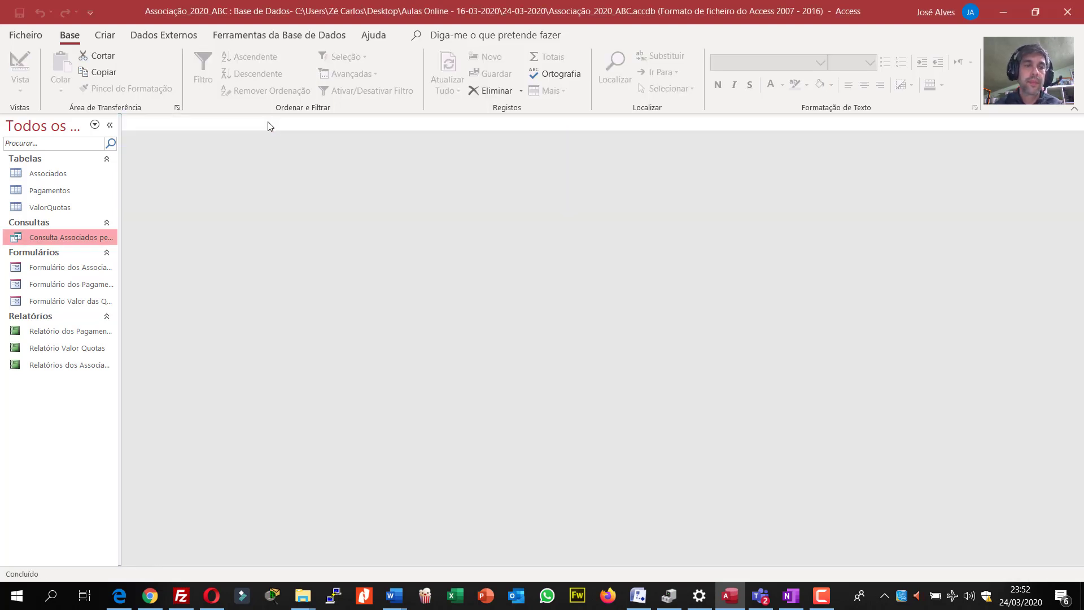
# Start another simple wizard query with all fields of the ValorQuotas table, keeping the Detalhe option
pyautogui.click(116, 37)
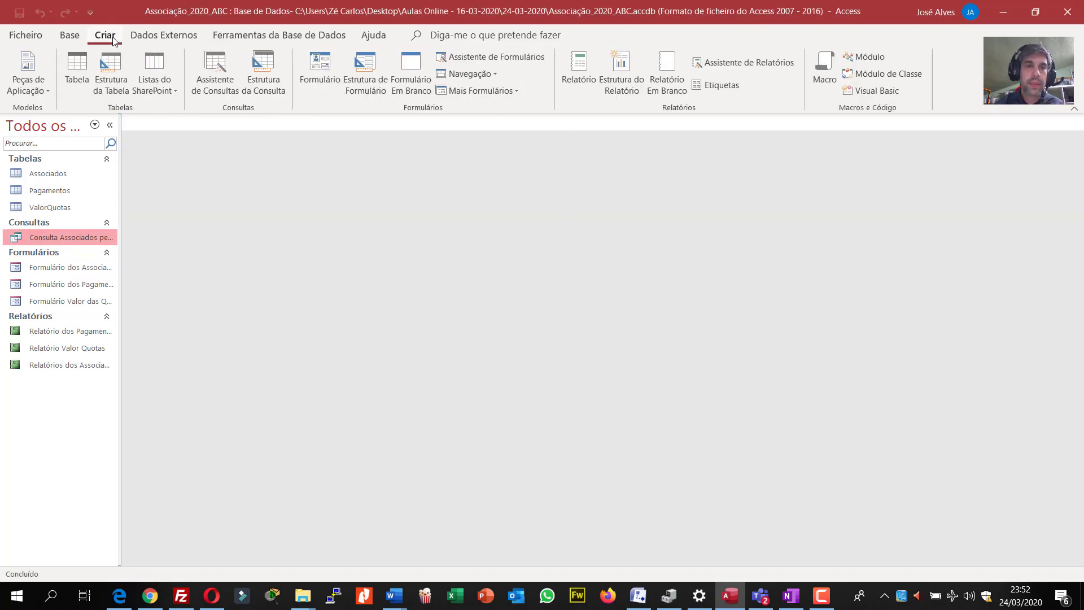
pyautogui.click(224, 90)
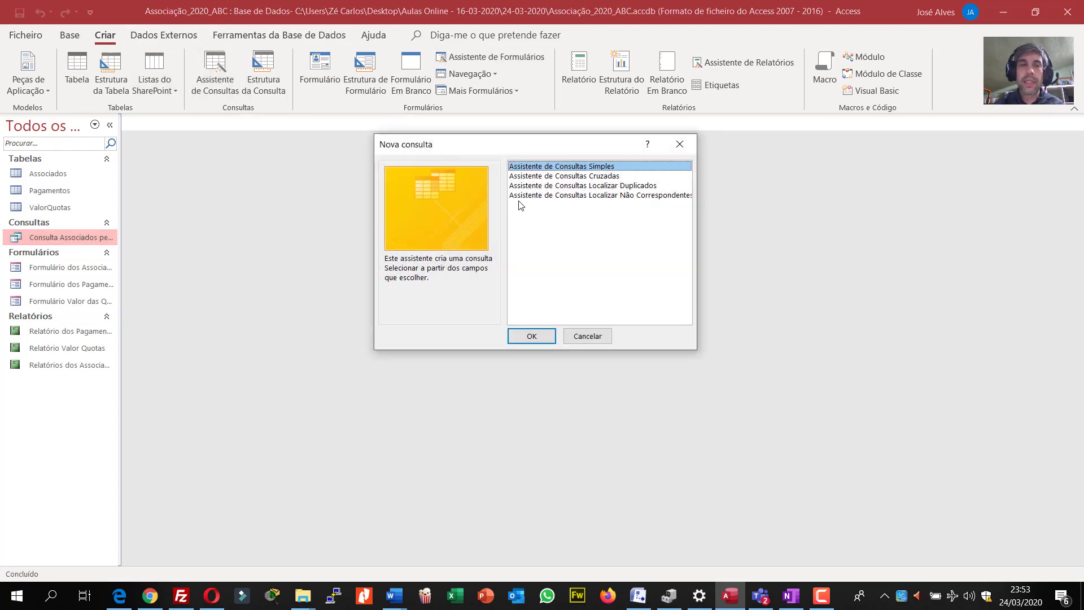
pyautogui.click(532, 336)
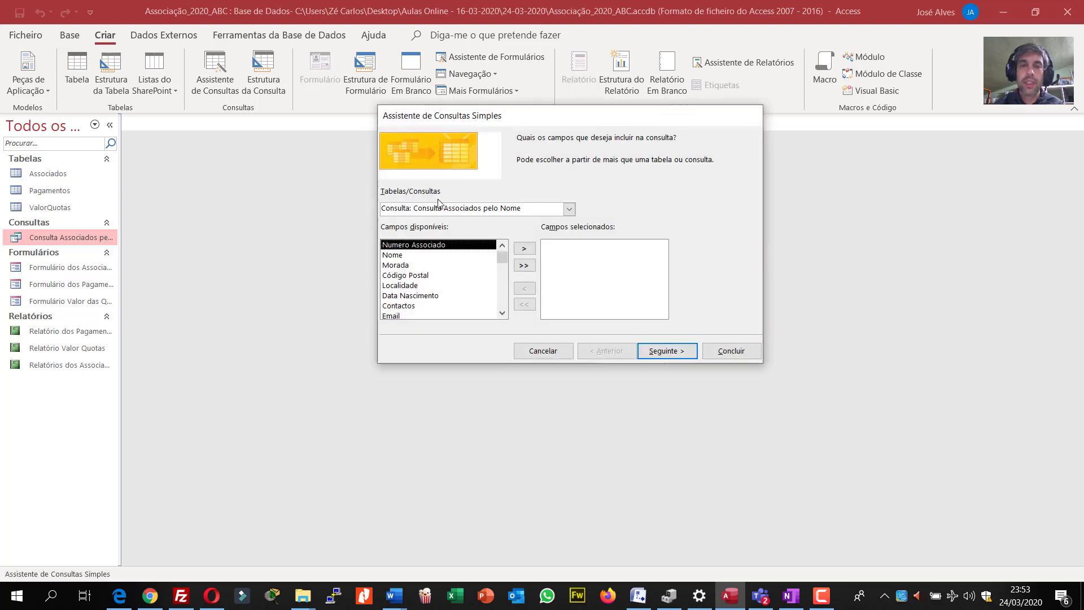
pyautogui.click(569, 208)
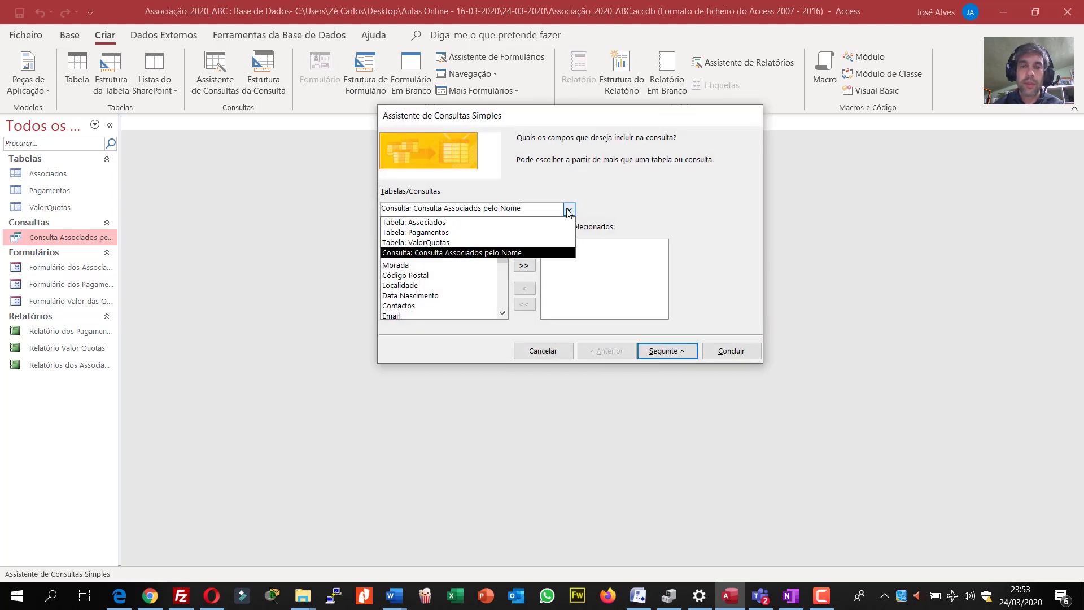
pyautogui.click(424, 243)
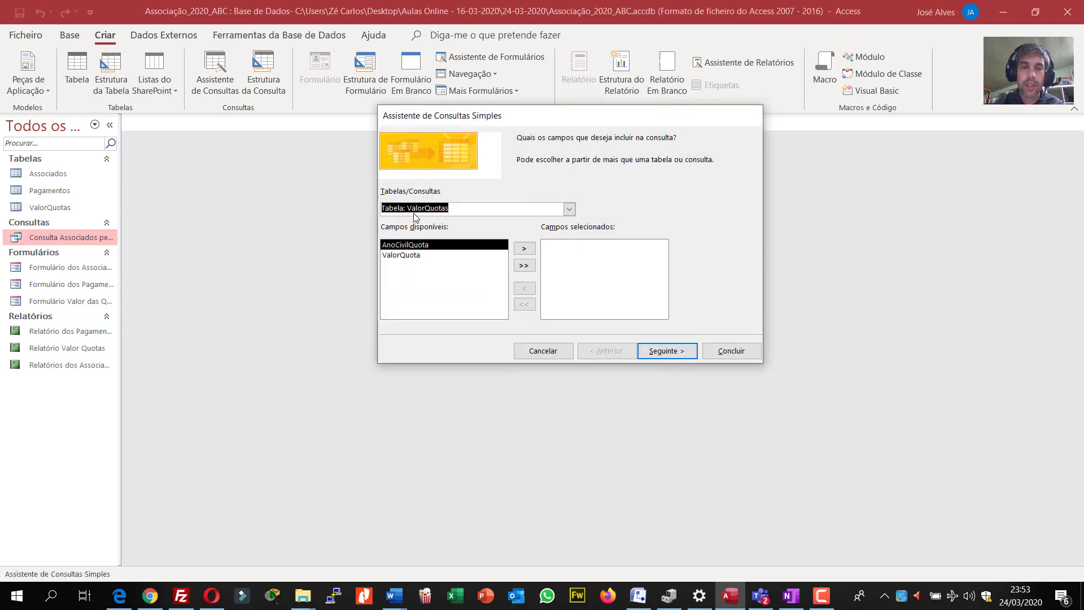
pyautogui.click(523, 265)
pyautogui.click(664, 351)
pyautogui.click(667, 351)
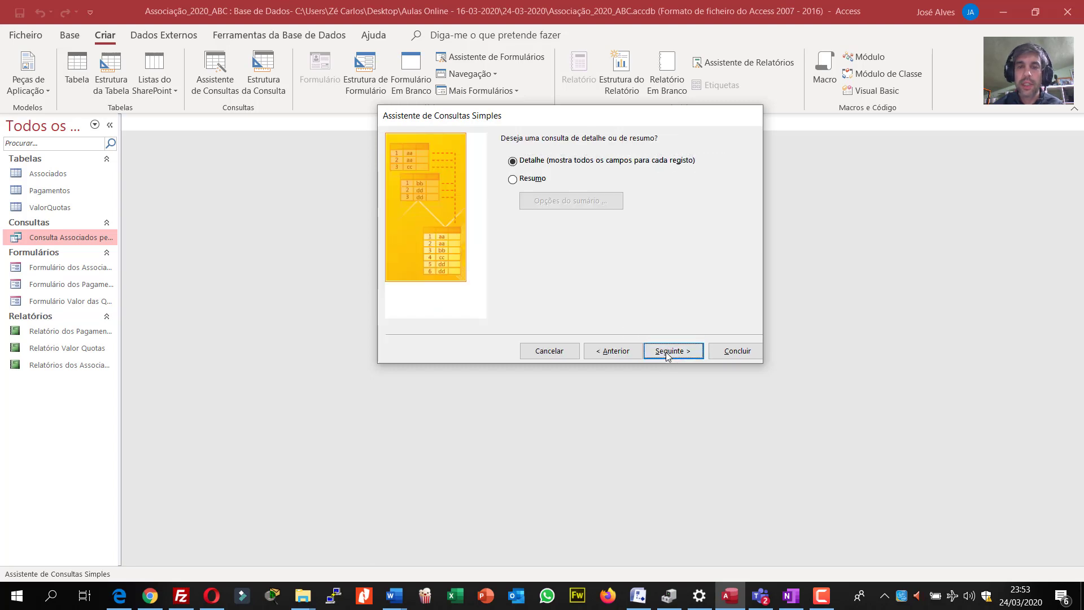
# Title the new query "Consulta Valor de Quotas"
pyautogui.moveTo(575, 154); pyautogui.dragTo(299, 116)
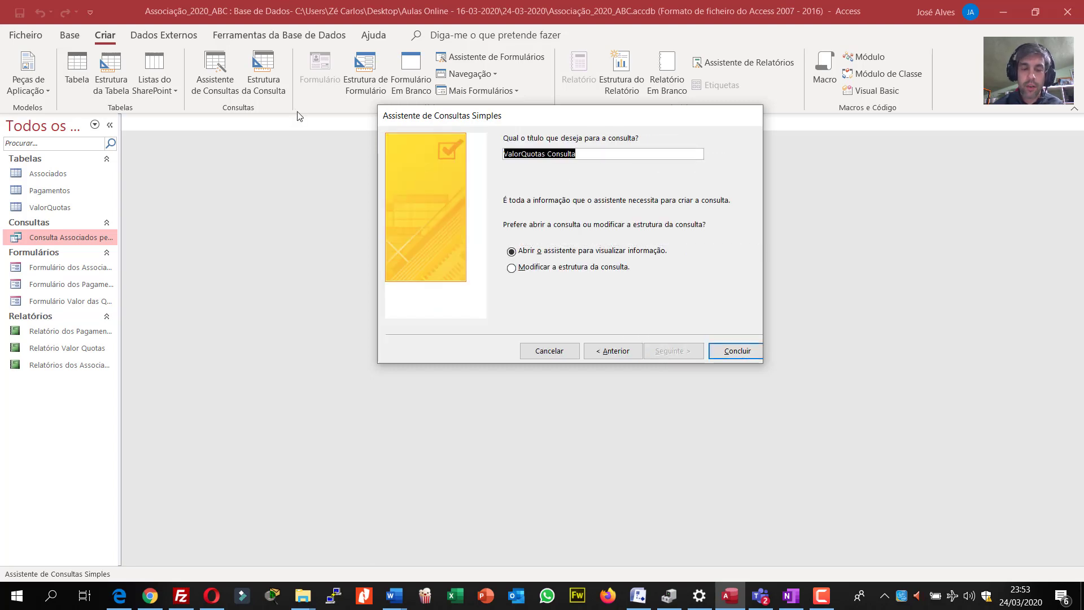
pyautogui.press('BackSpace')
pyautogui.write('Consulta')
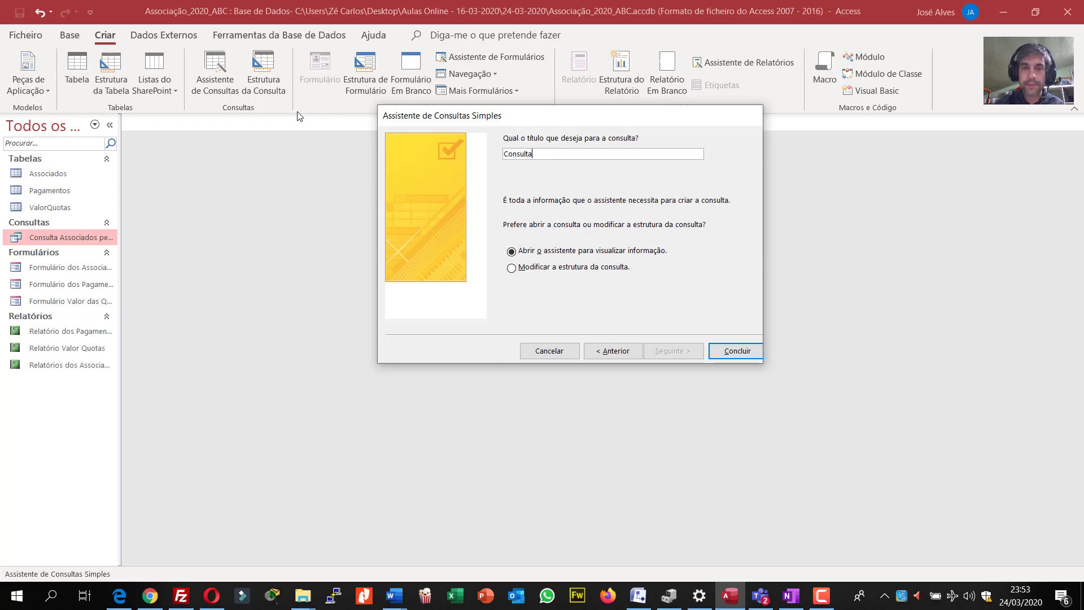
pyautogui.write(' Valor de ')
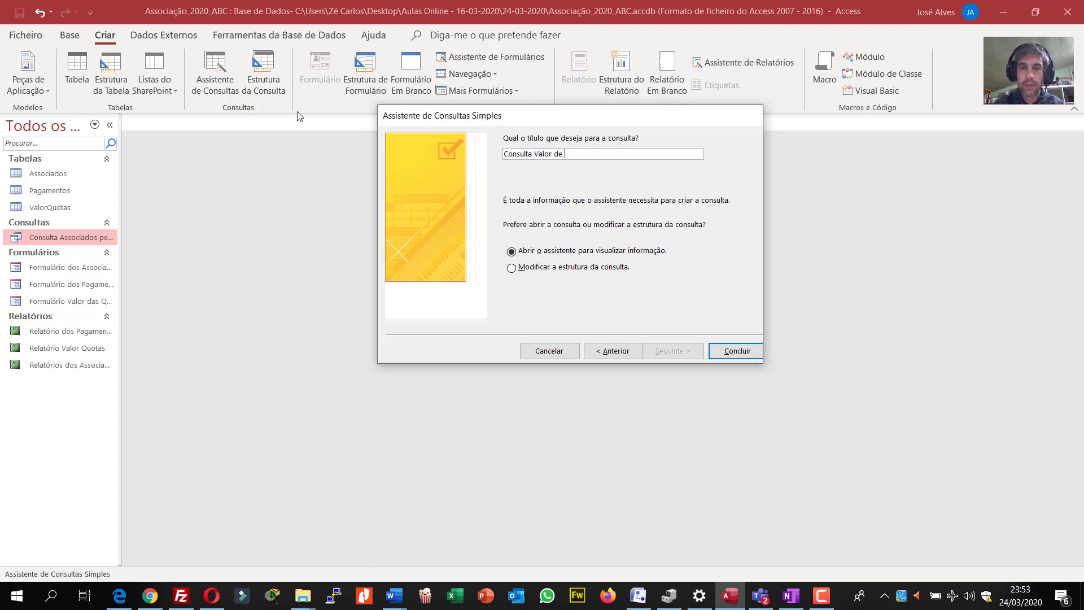
pyautogui.write('Quotas')
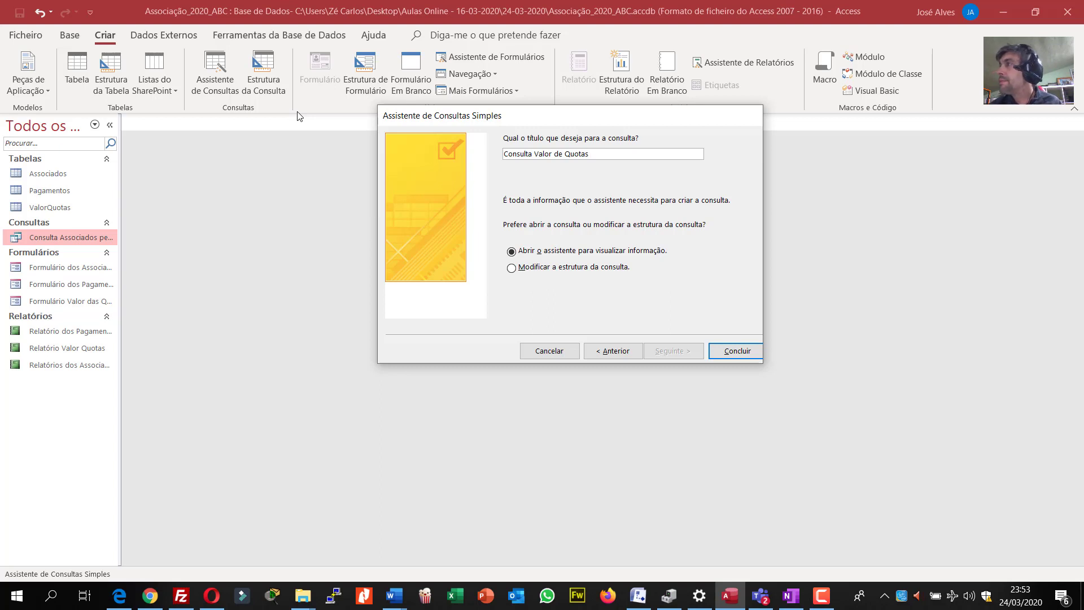
# Extend the query title to "Consulta Valor de Quotas pelo Ano" and finish the wizard with the option to modify the query's structure
pyautogui.write(' Pe')
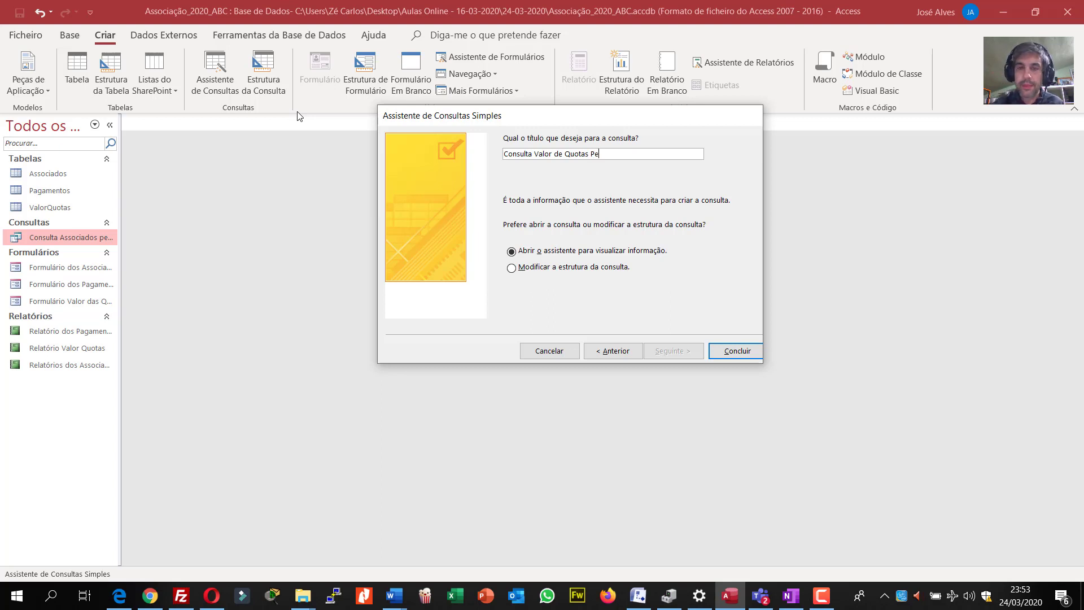
pyautogui.write('lo ano')
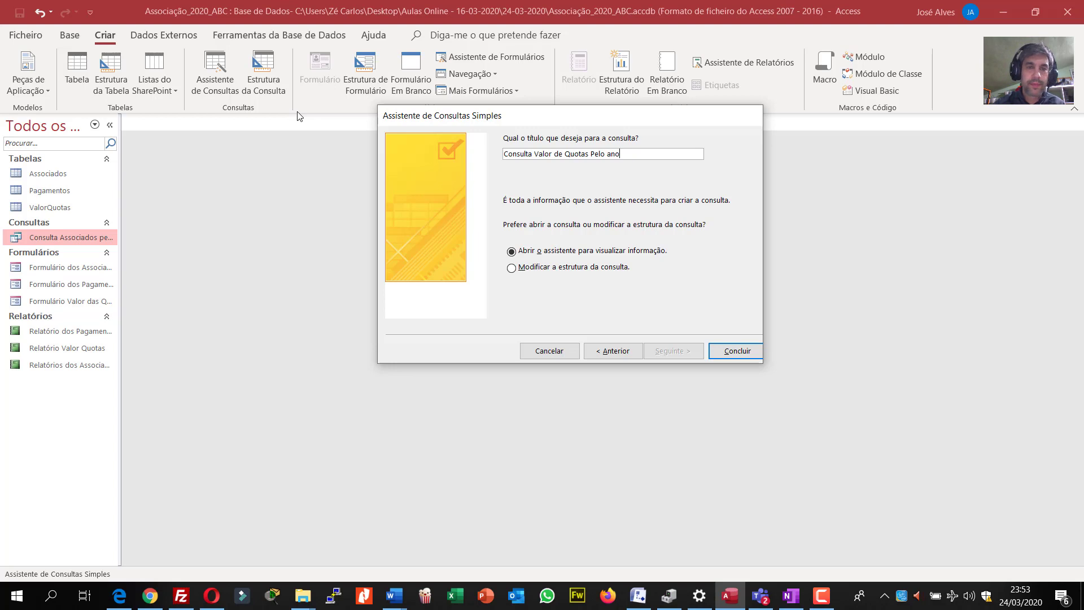
pyautogui.press('BackSpace')
pyautogui.write('A')
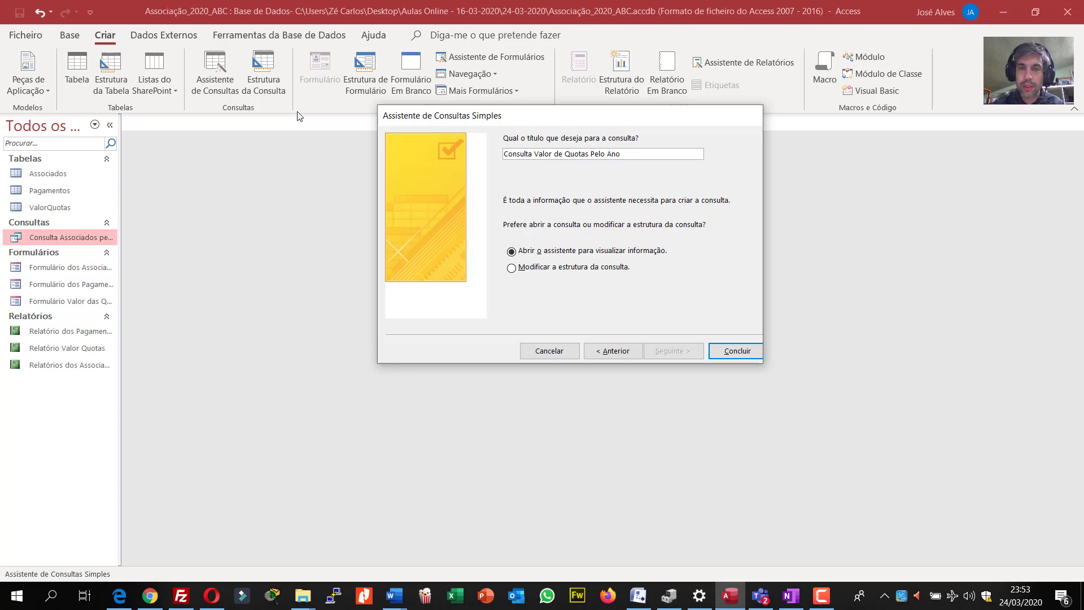
pyautogui.press('BackSpace')
pyautogui.write('p')
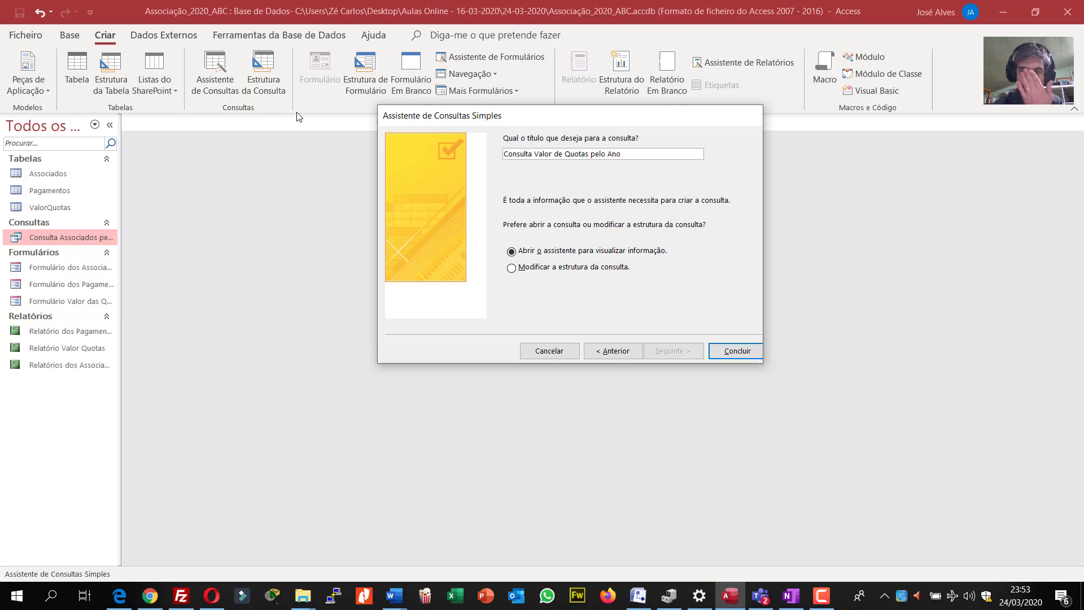
pyautogui.click(527, 268)
pyautogui.click(744, 351)
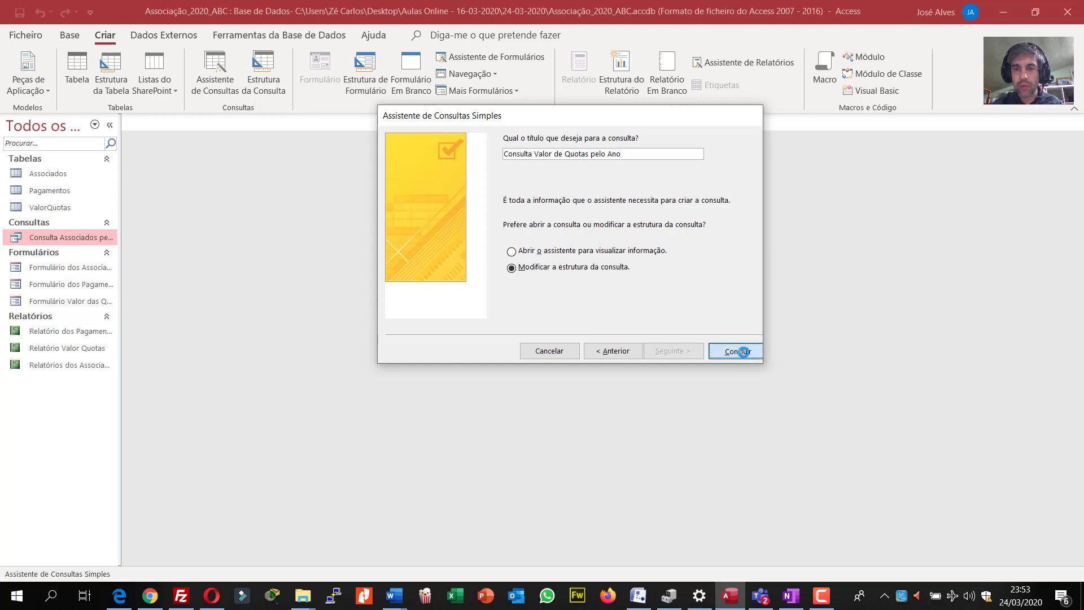
# In a widened AnoCivilQuota column, set the criterion to Como [Qual o ano Civil a Pesquisar?] & "*", then save and close the query
pyautogui.moveTo(314, 406); pyautogui.dragTo(405, 271)
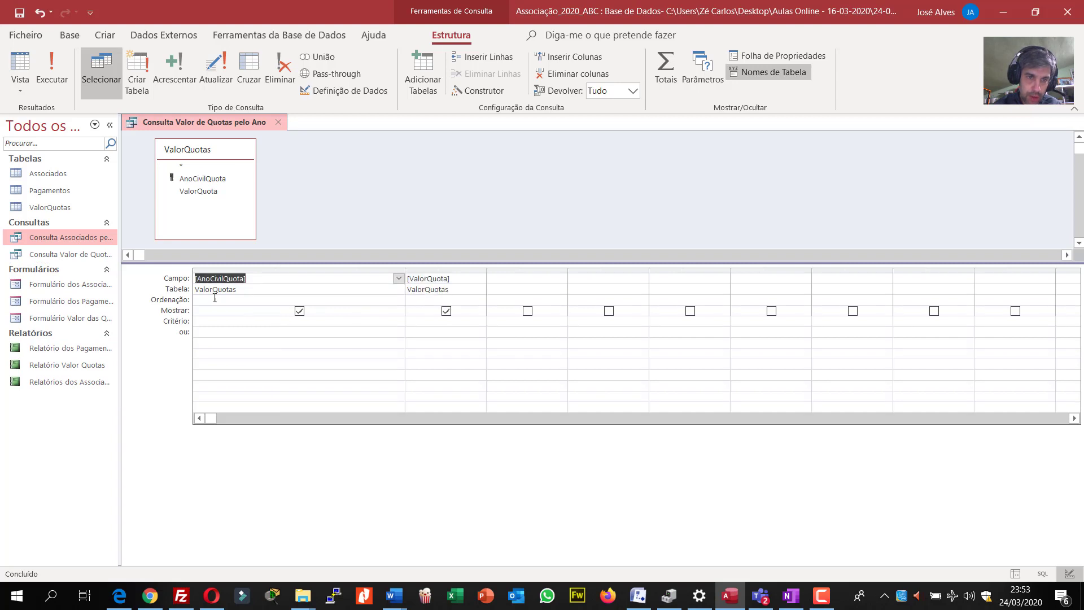
pyautogui.click(240, 323)
pyautogui.press('capslock')
pyautogui.write('C')
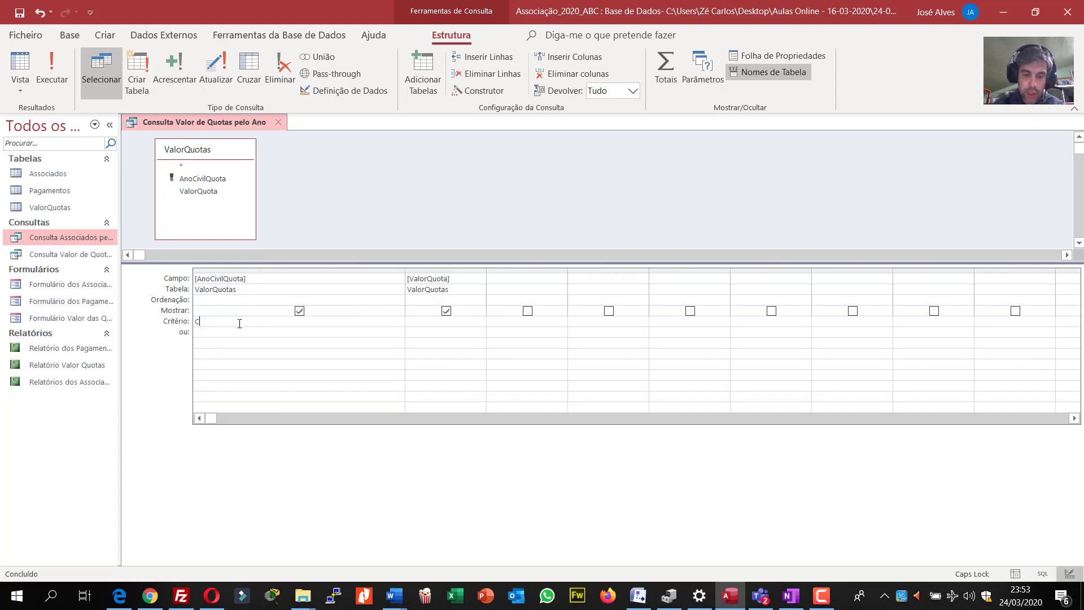
pyautogui.write('OMO')
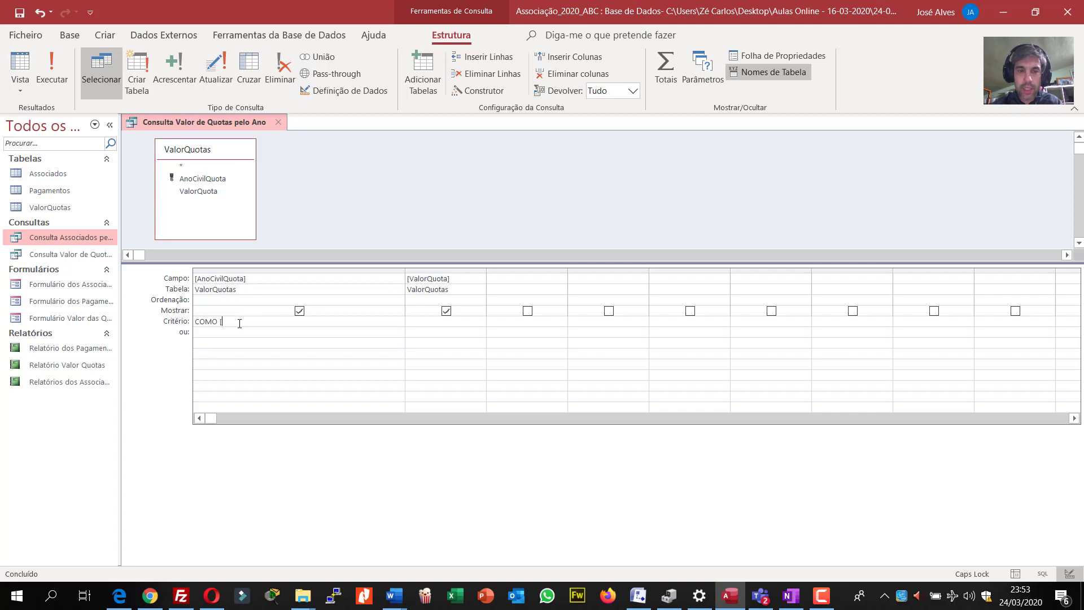
pyautogui.write(' [')
pyautogui.press('capslock')
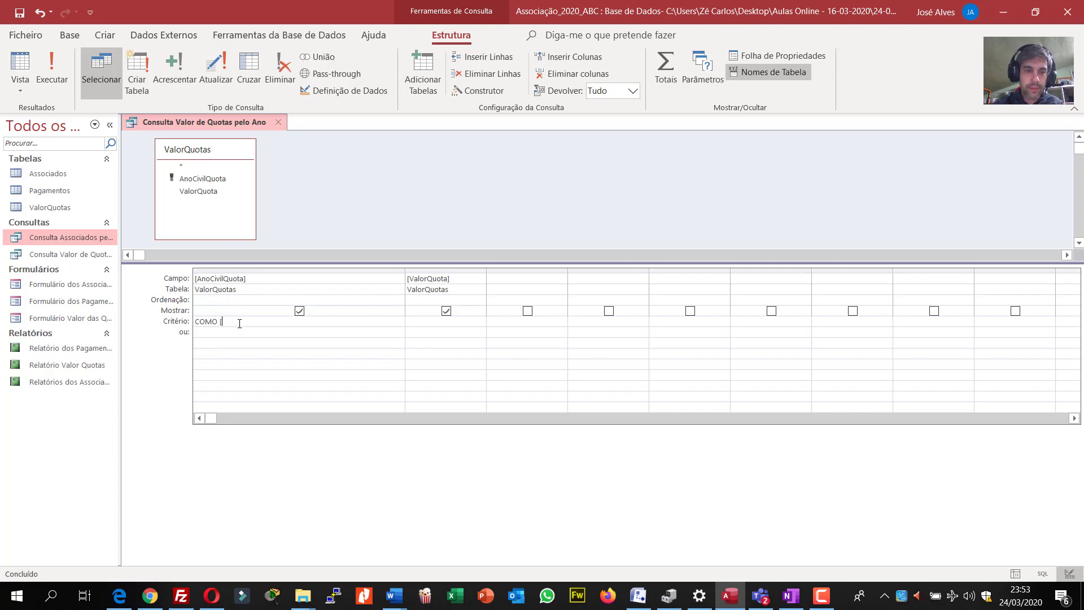
pyautogui.write('q')
pyautogui.press('BackSpace')
pyautogui.write('Qu')
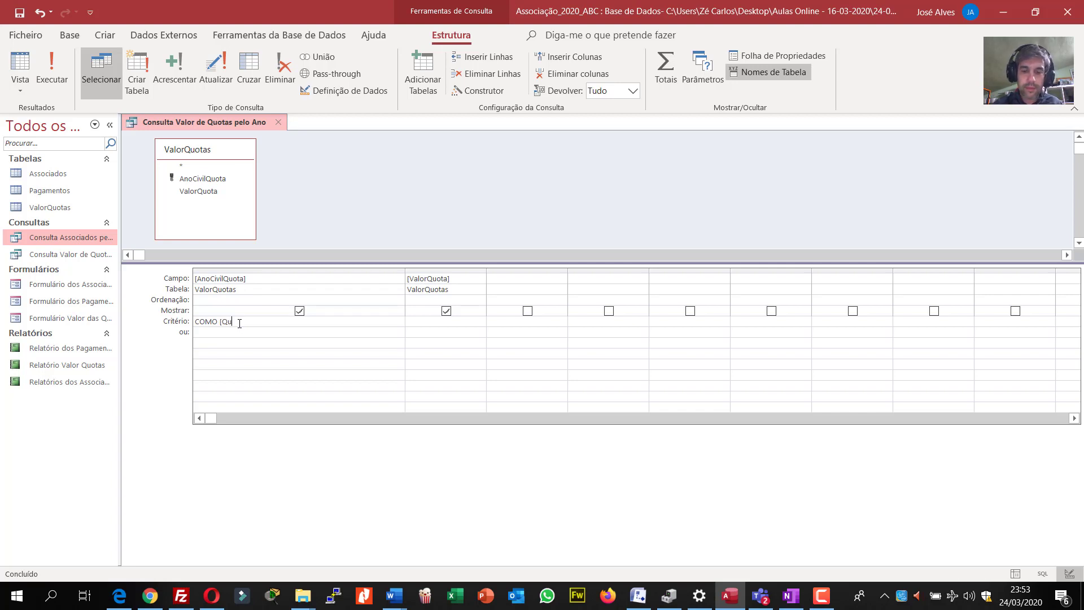
pyautogui.write('al o ano Ciivi')
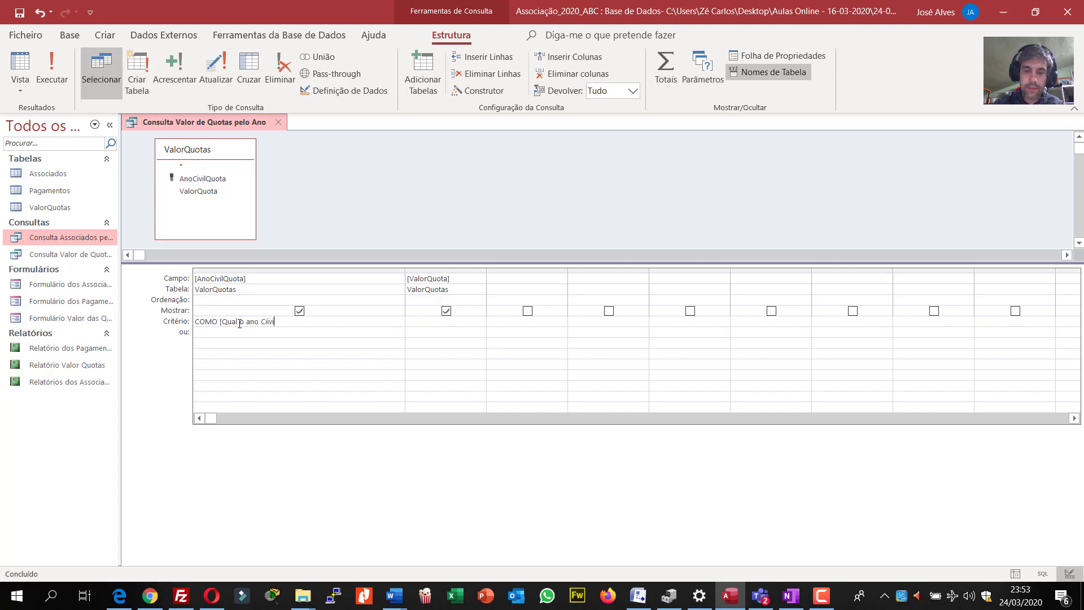
pyautogui.write('l a Pesq')
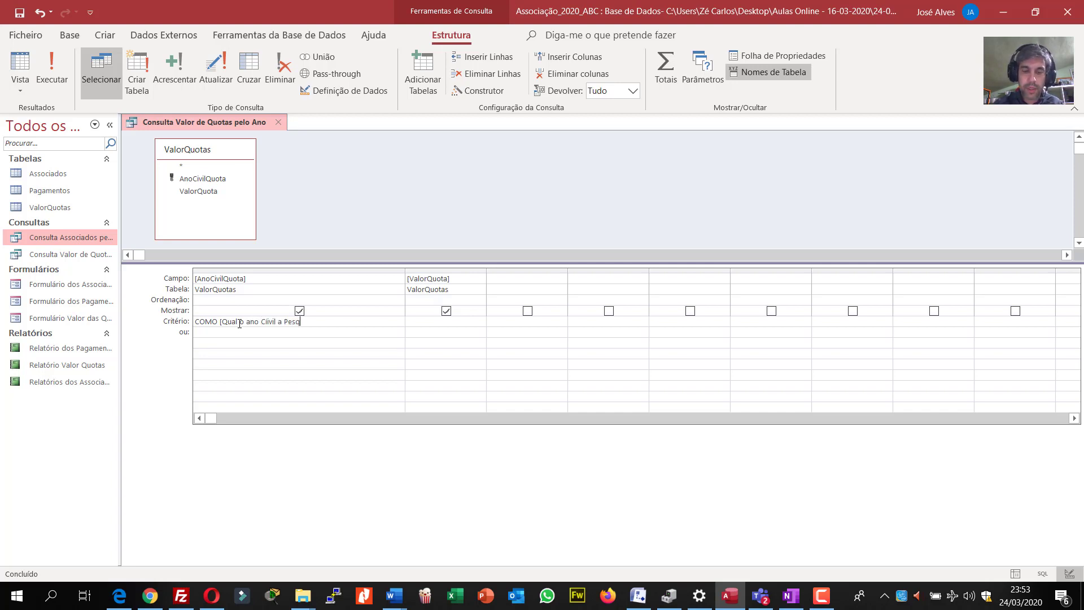
pyautogui.write('uisar?')
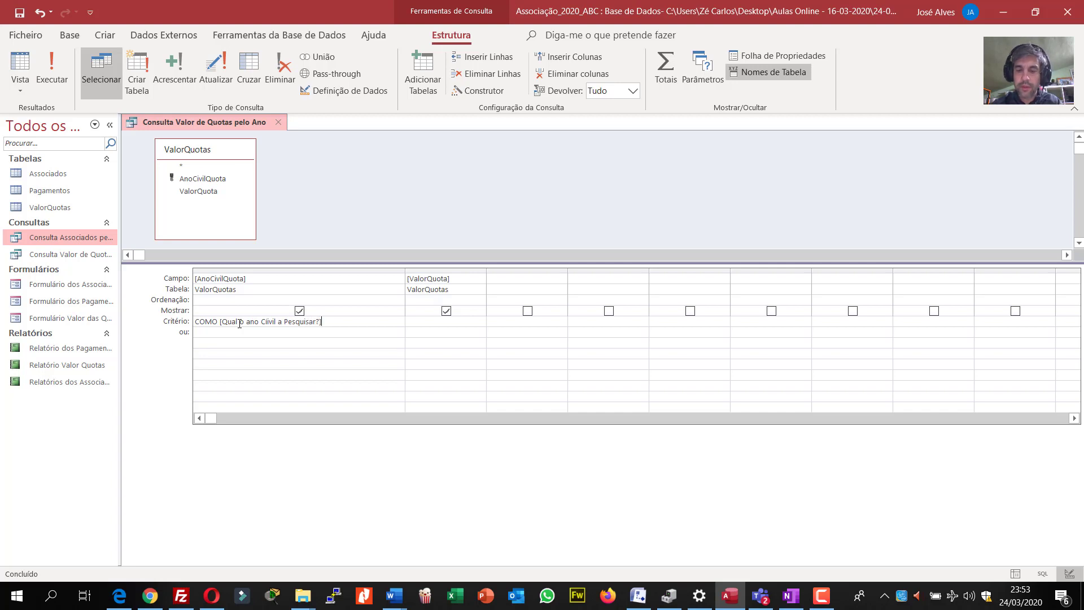
pyautogui.write('] ')
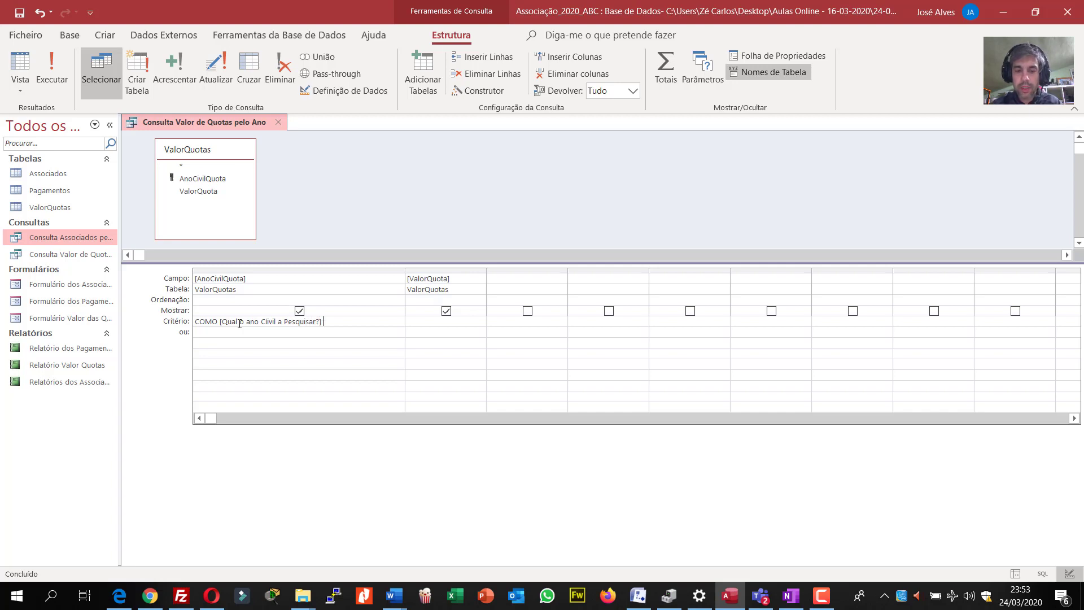
pyautogui.write('&*')
pyautogui.press('Return')
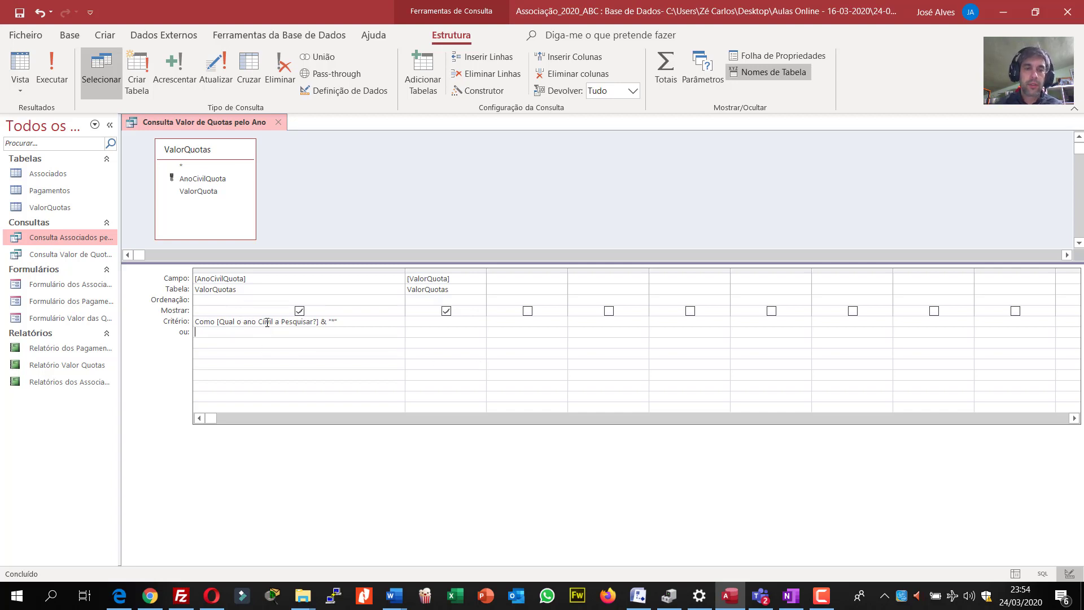
pyautogui.press('BackSpace')
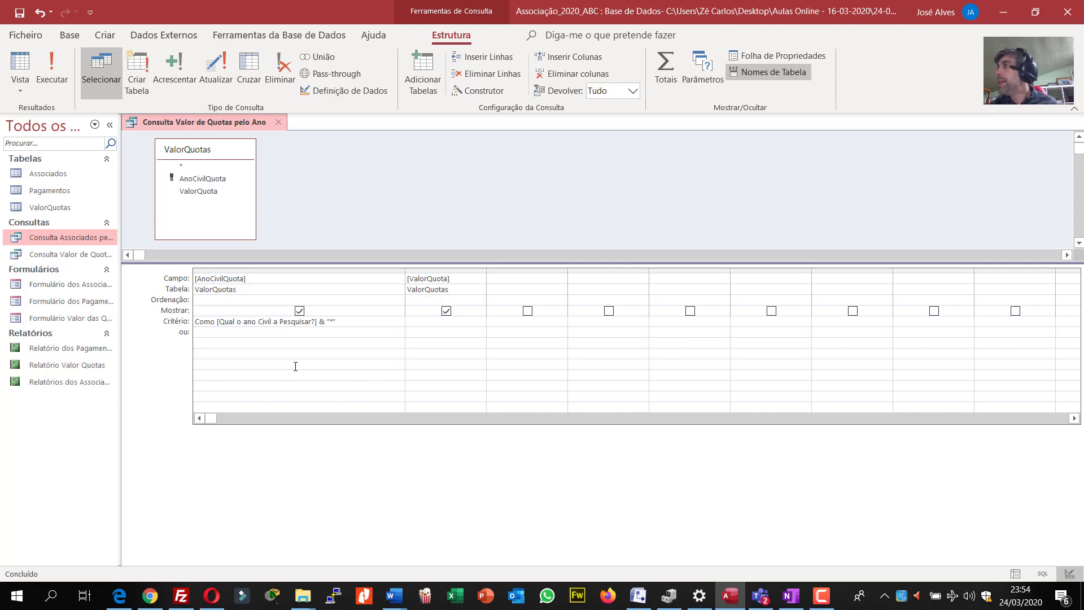
pyautogui.click(276, 124)
pyautogui.press('Return')
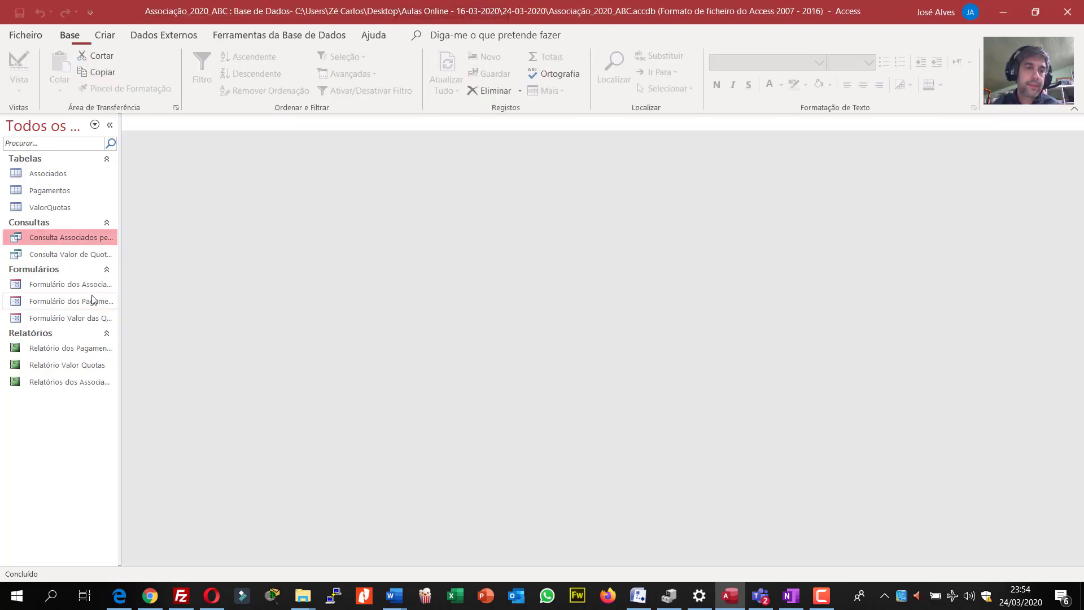
# Test the Consulta Valor de Quotas pelo Ano query with the year 2019, then close the results
pyautogui.click(64, 255)
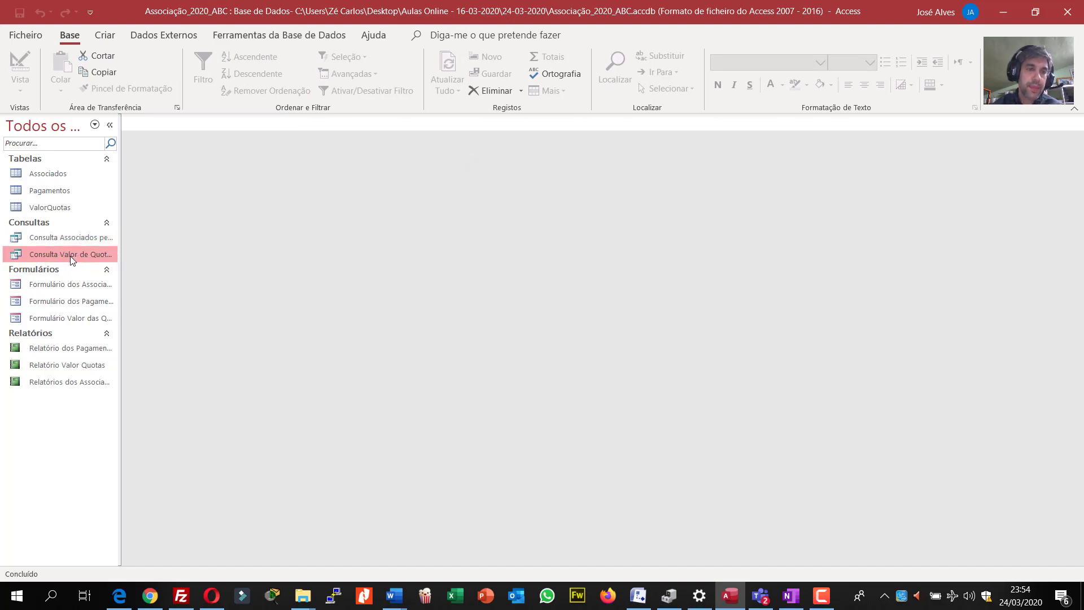
pyautogui.doubleClick(70, 255)
pyautogui.write('20')
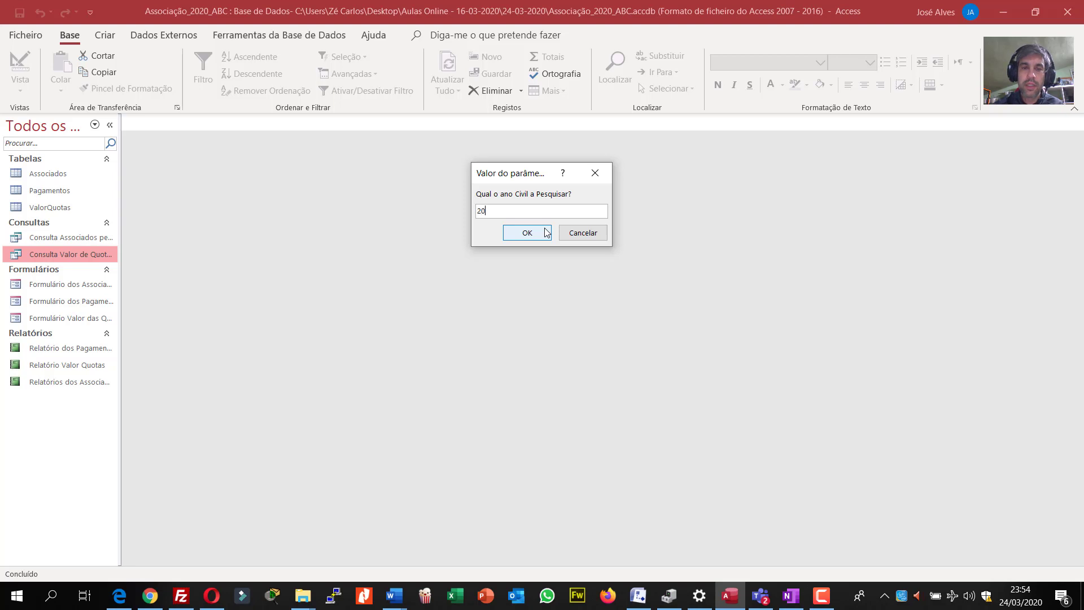
pyautogui.write('19')
pyautogui.click(527, 233)
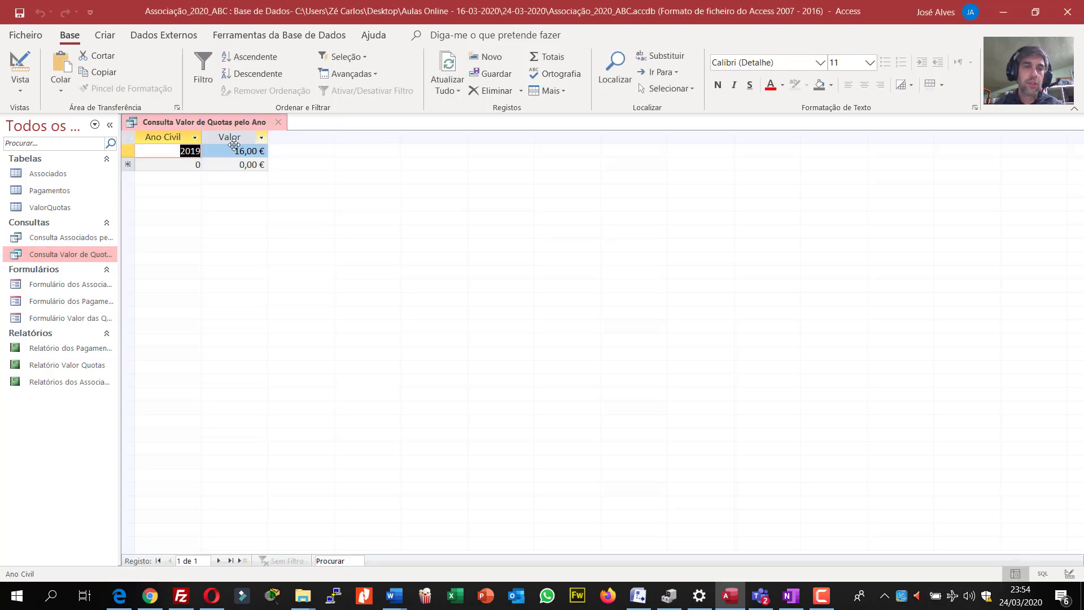
pyautogui.click(277, 122)
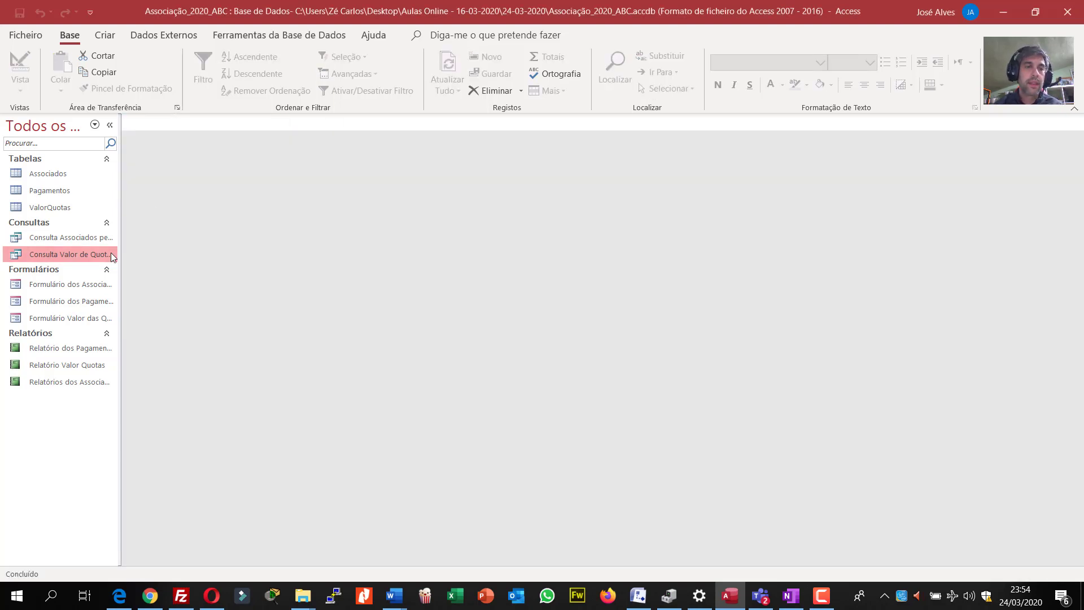
# Run the Consulta Valor de Quotas pelo Ano query with the parameter values * and 2018, closing the results each time
pyautogui.doubleClick(99, 257)
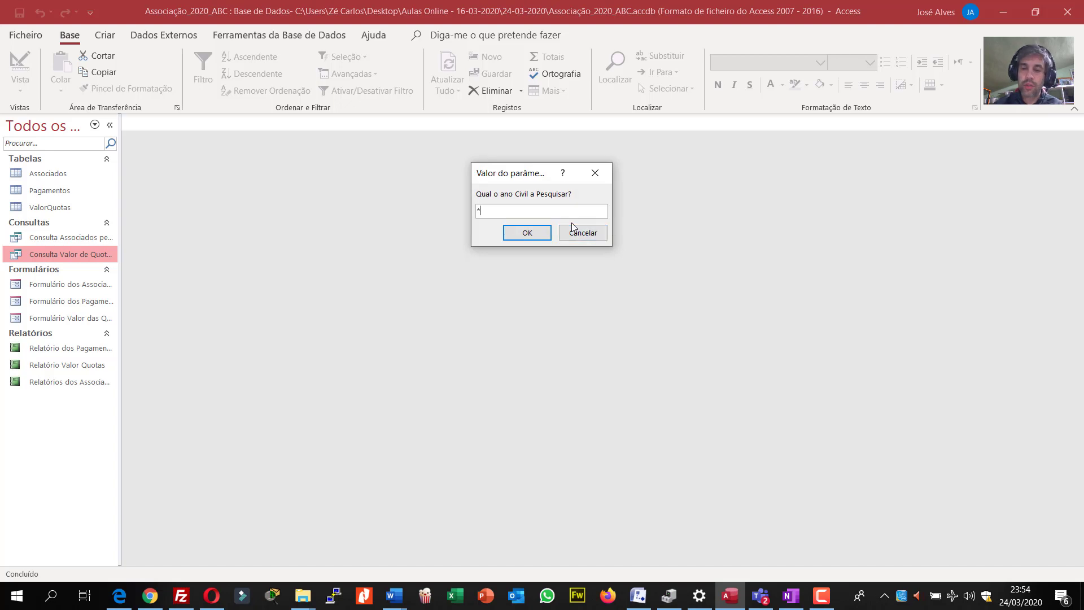
pyautogui.press('Return')
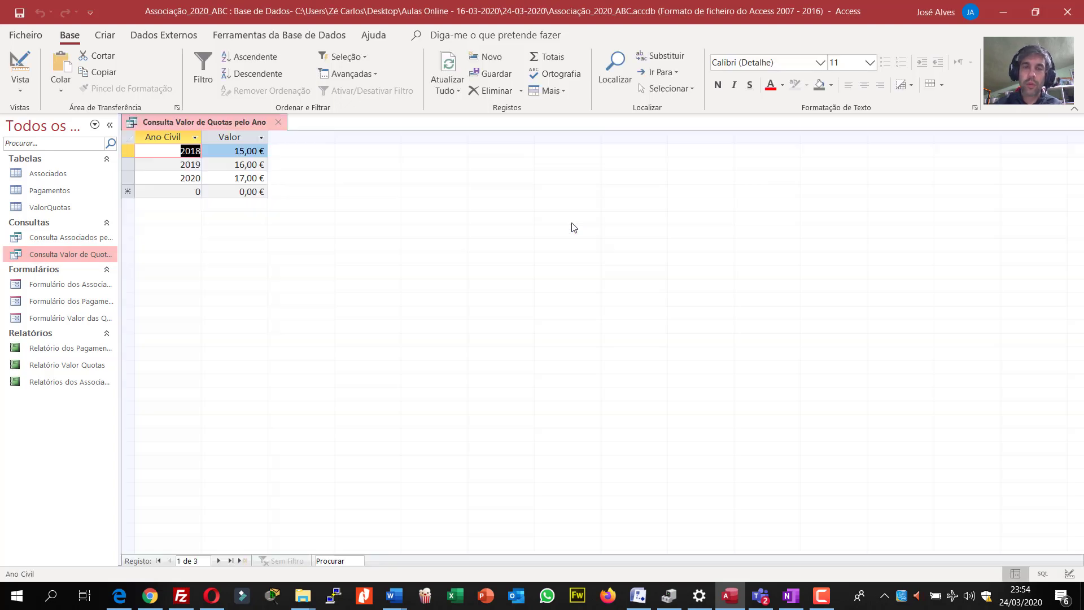
pyautogui.click(281, 125)
pyautogui.doubleClick(89, 255)
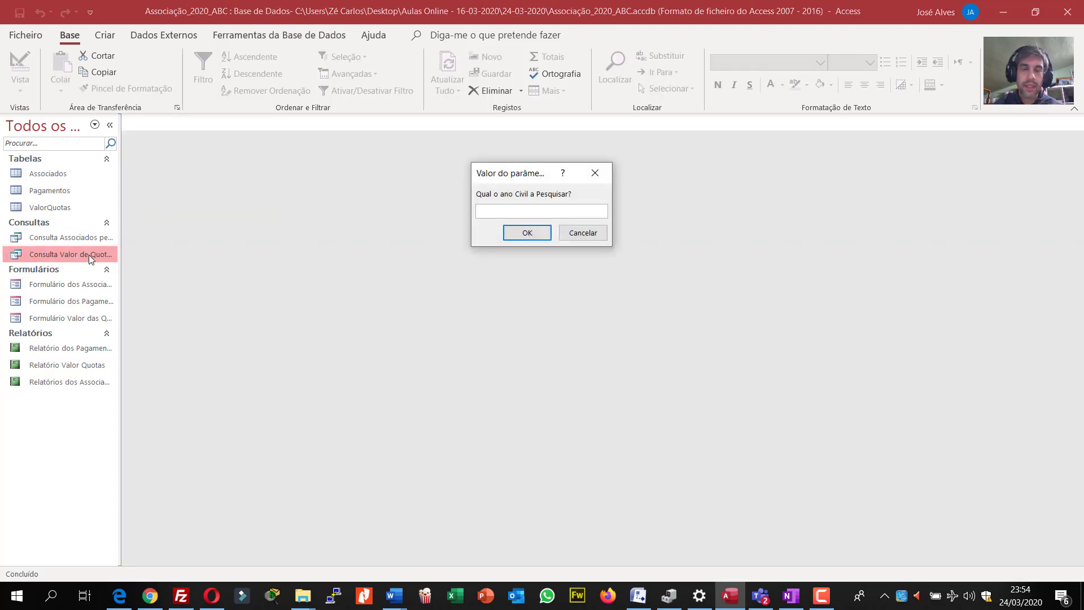
pyautogui.write('2018')
pyautogui.press('Return')
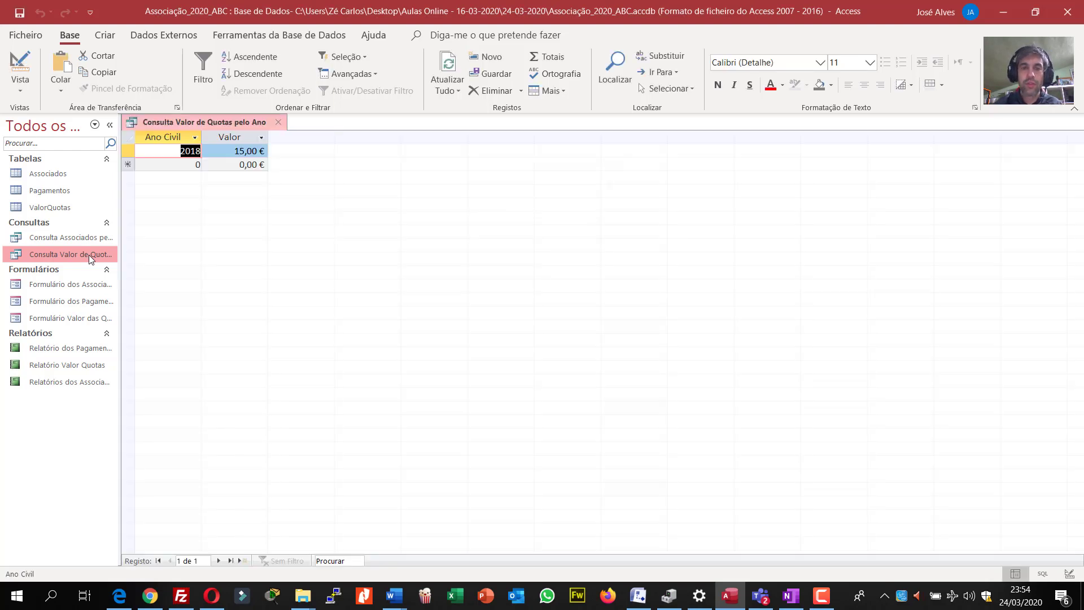
pyautogui.click(281, 126)
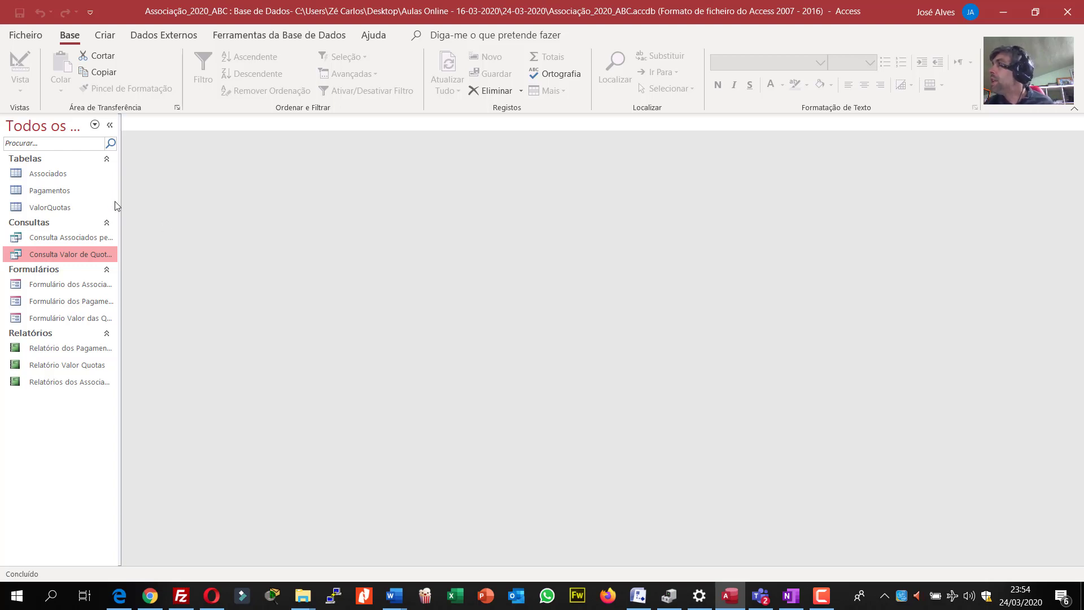
# Start a new simple wizard query and include the Numero Associado field from the Pagamentos table
pyautogui.click(108, 35)
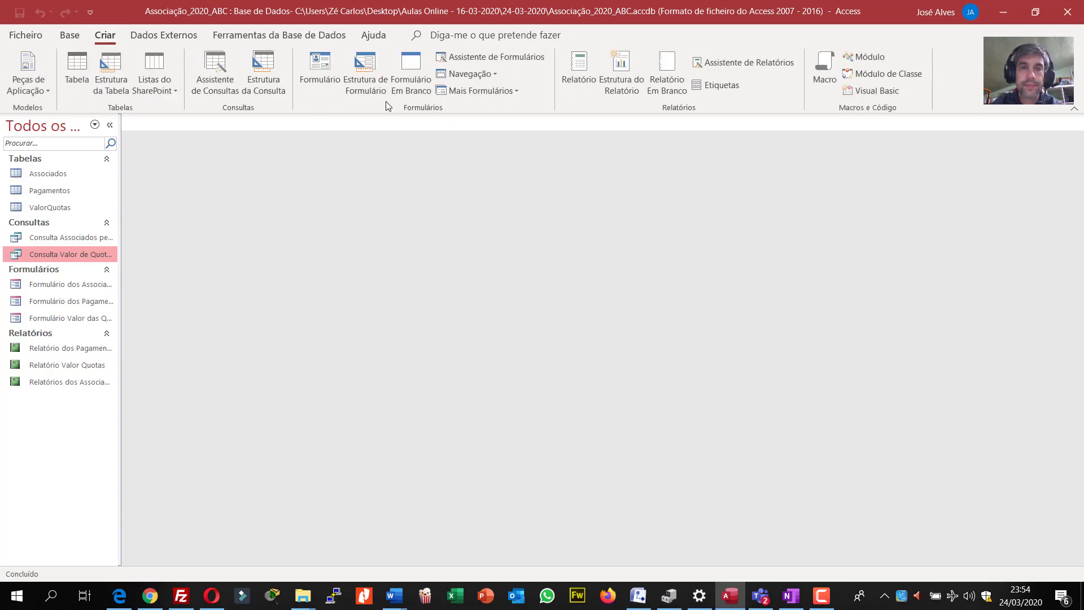
pyautogui.click(224, 85)
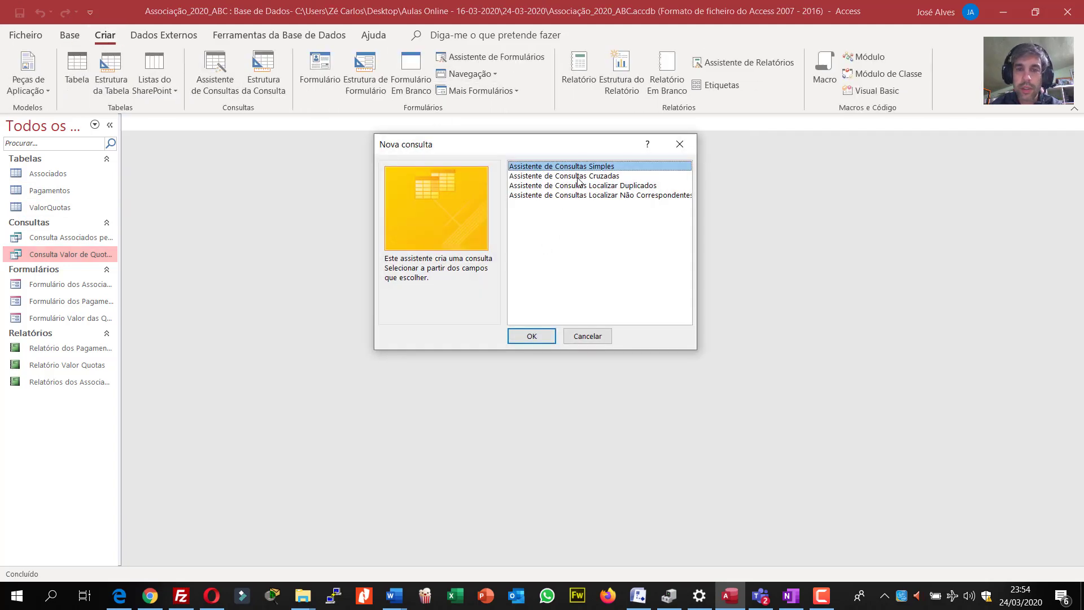
pyautogui.click(533, 337)
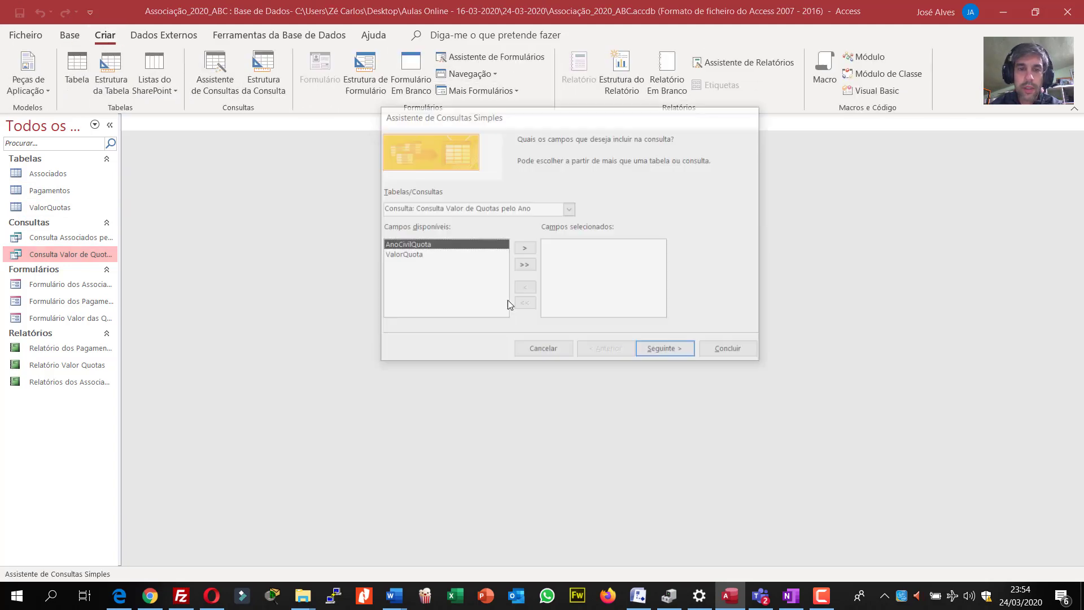
pyautogui.click(568, 208)
pyautogui.click(433, 229)
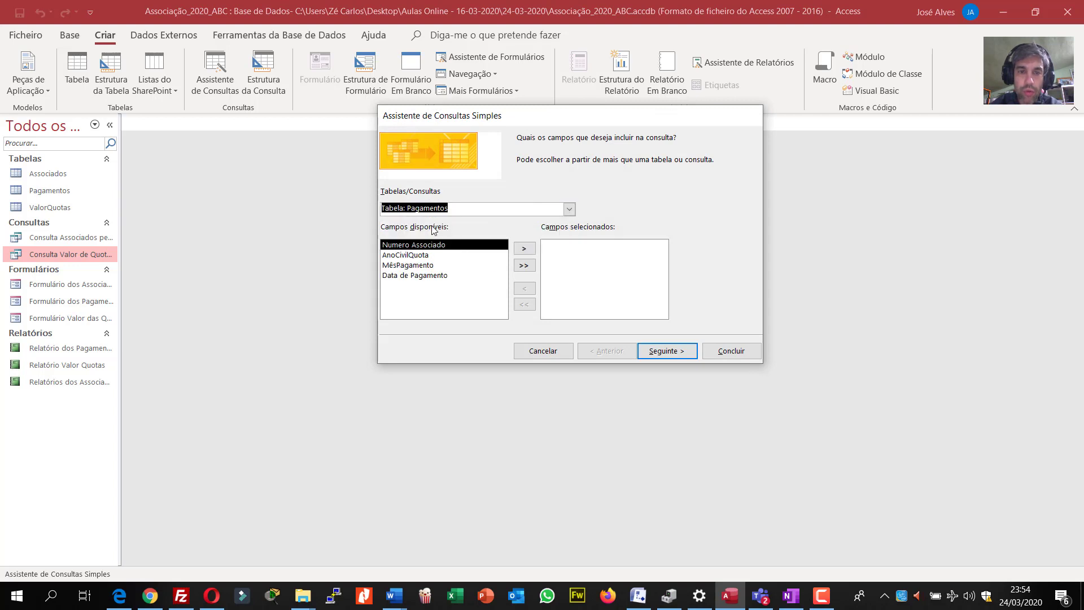
pyautogui.click(516, 249)
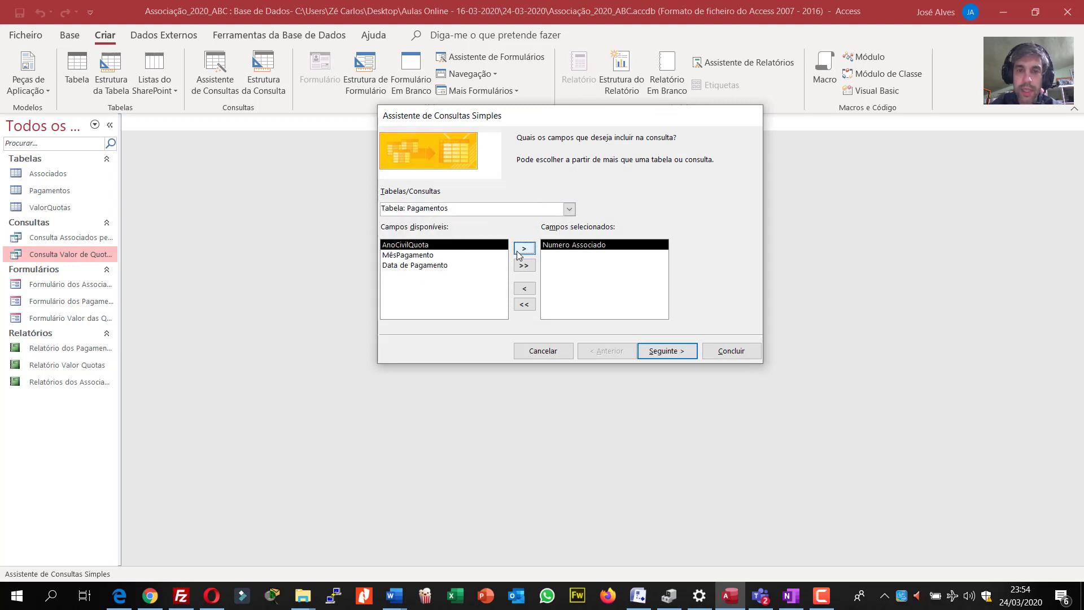
# Add the Nome field from the Associados table and the AnoCivilQuota field from the Pagamentos table to the query
pyautogui.click(569, 209)
pyautogui.click(504, 223)
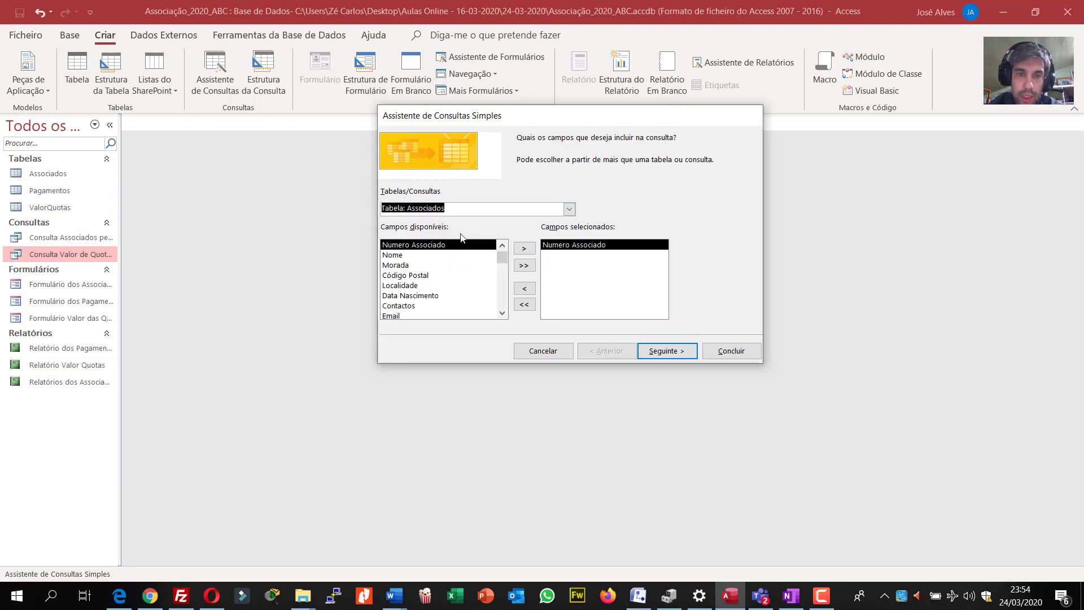
pyautogui.click(435, 254)
pyautogui.click(533, 249)
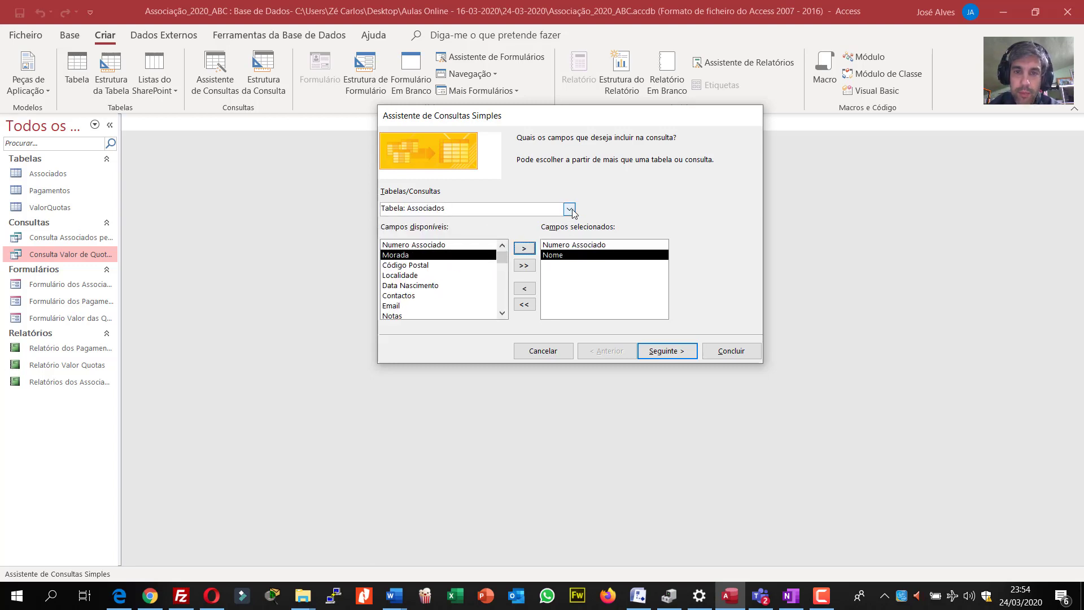
pyautogui.click(569, 209)
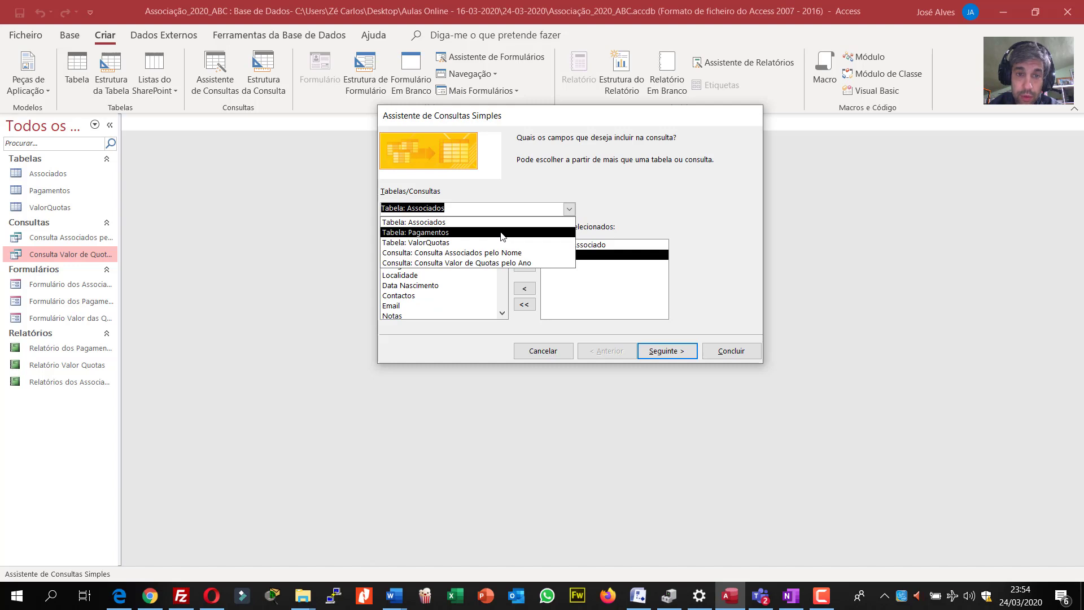
pyautogui.click(503, 233)
pyautogui.click(519, 248)
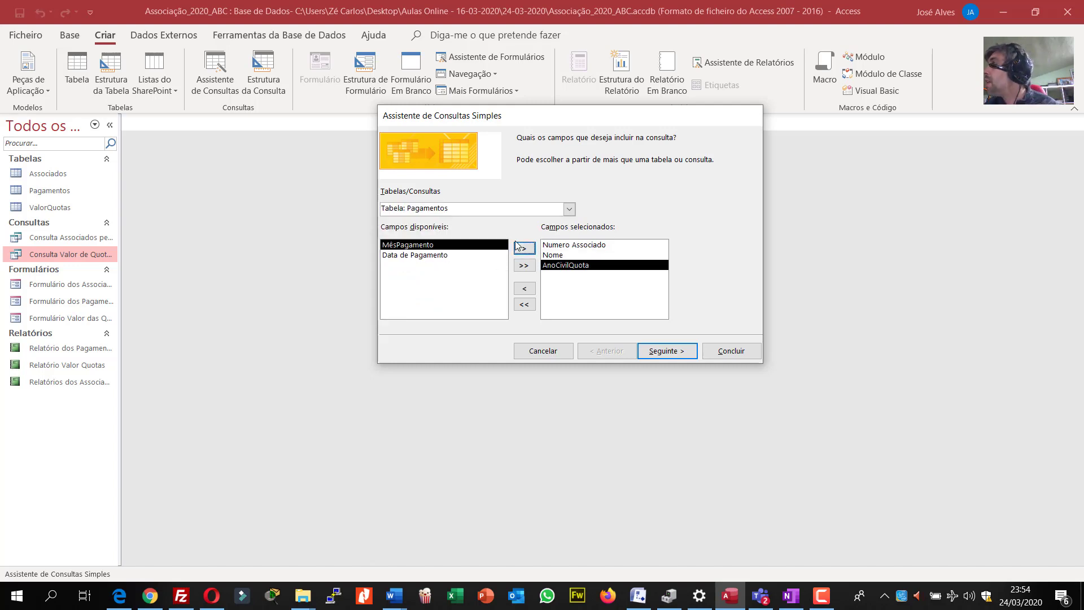
# Add the ValorQuota field from the ValorQuotas table to the query's selected fields
pyautogui.click(568, 209)
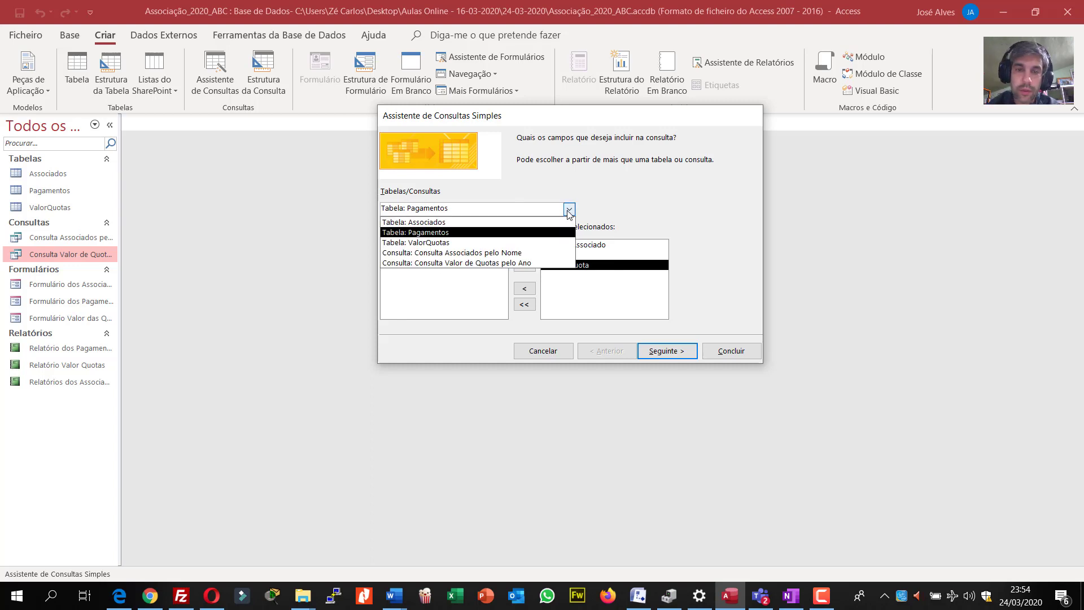
pyautogui.click(457, 242)
pyautogui.click(419, 255)
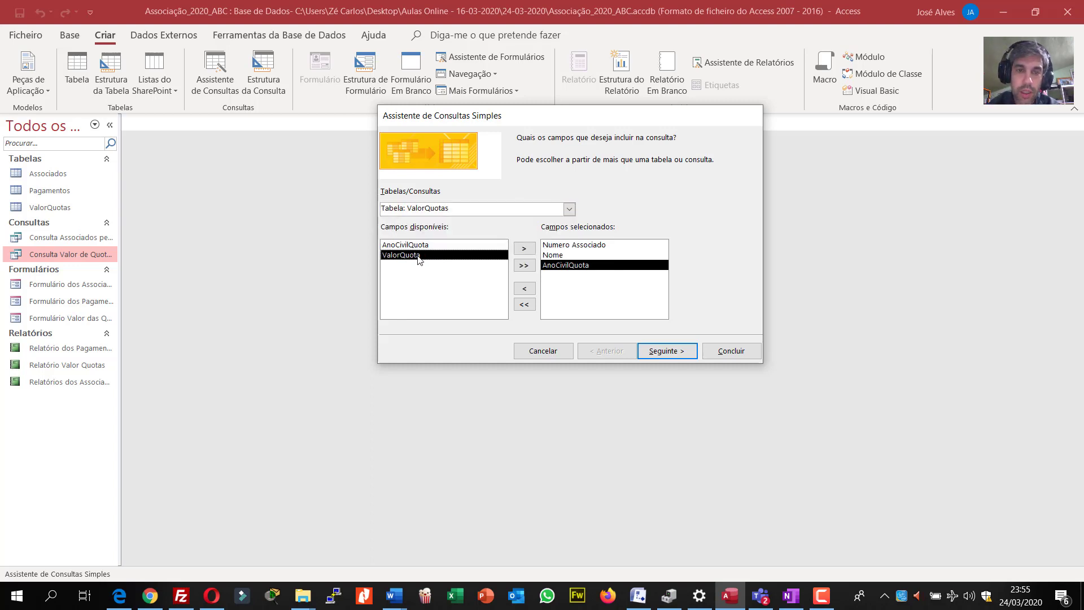
pyautogui.click(524, 248)
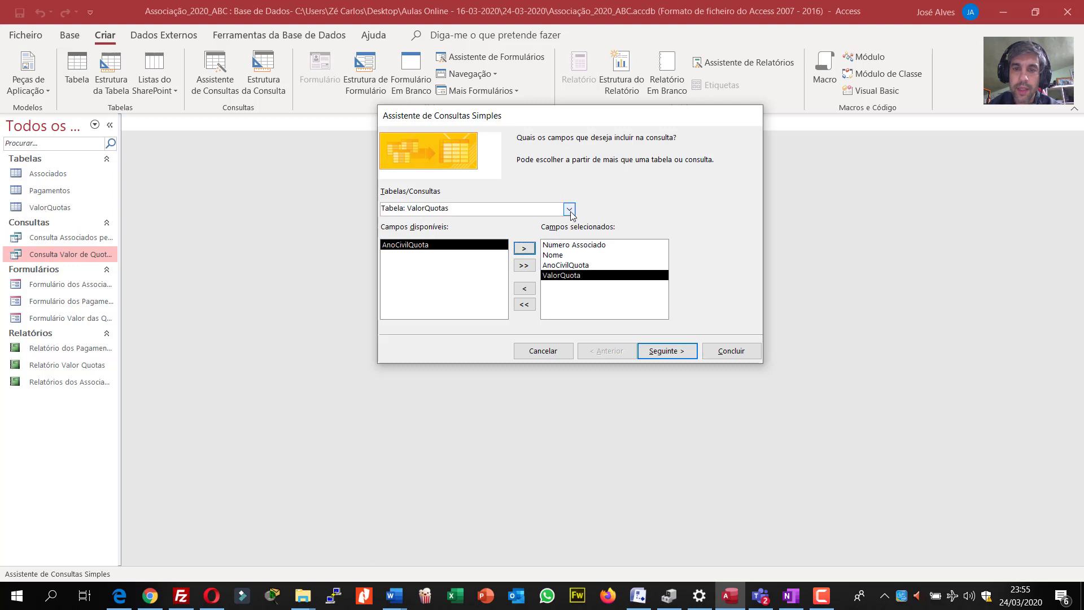
# Add the MêsPagamento and Data de Pagamento fields from the Pagamentos table to the query
pyautogui.click(569, 209)
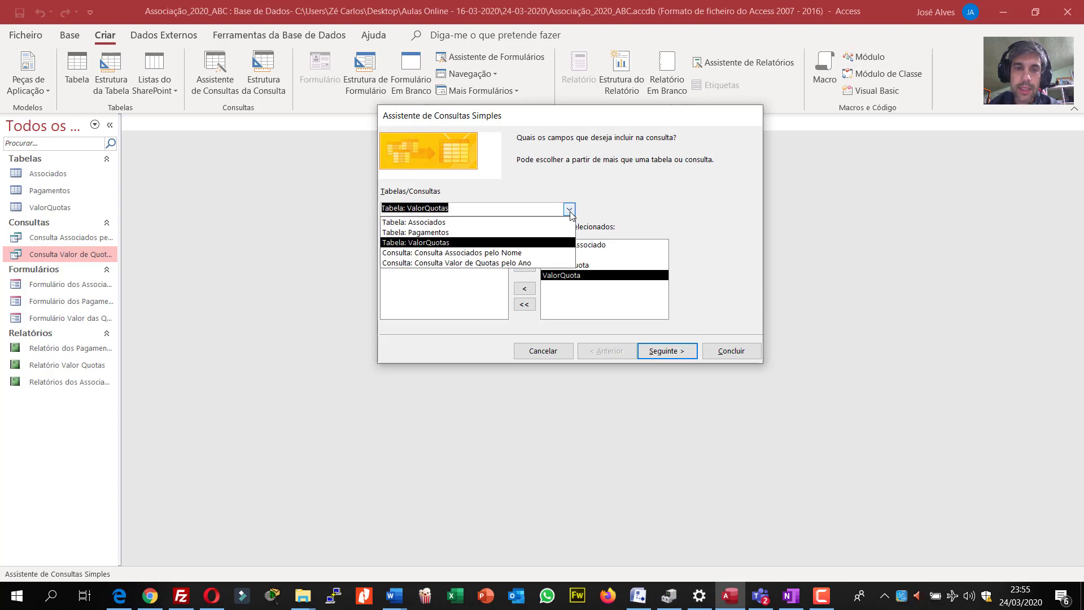
pyautogui.click(495, 233)
pyautogui.click(524, 251)
pyautogui.click(524, 248)
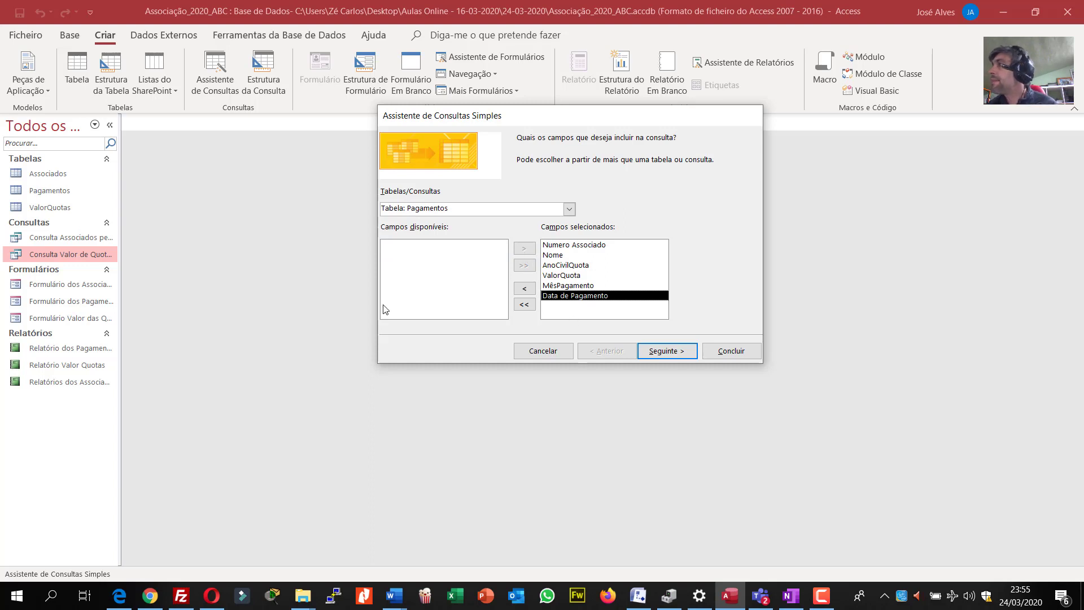
# Finish the wizard as a detail query titled Consulta de Pagamentos pelo Nome Associado, choosing to modify the query's structure
pyautogui.click(661, 353)
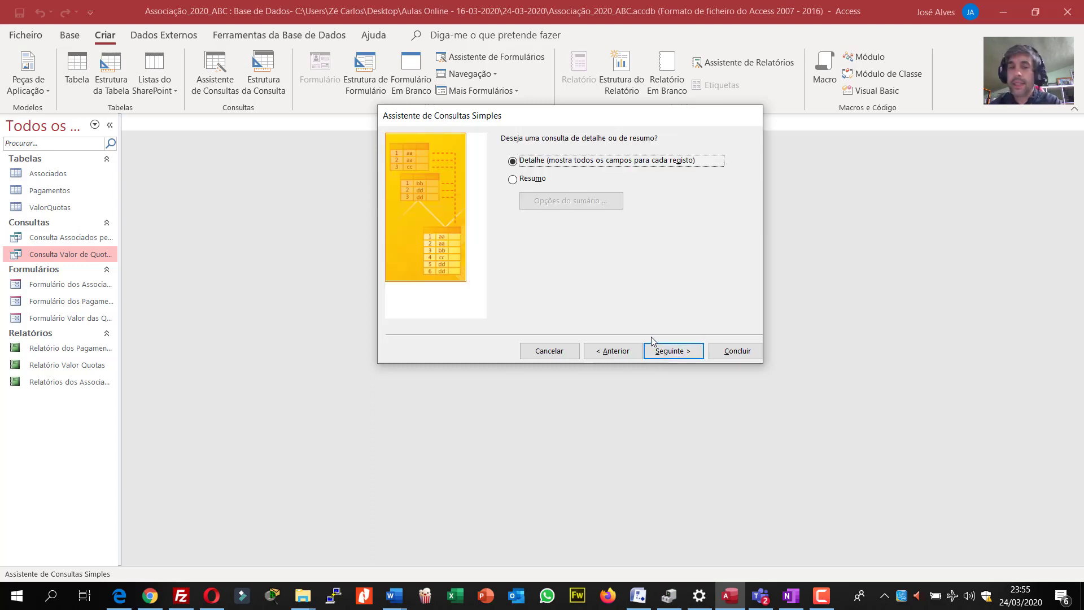
pyautogui.click(663, 352)
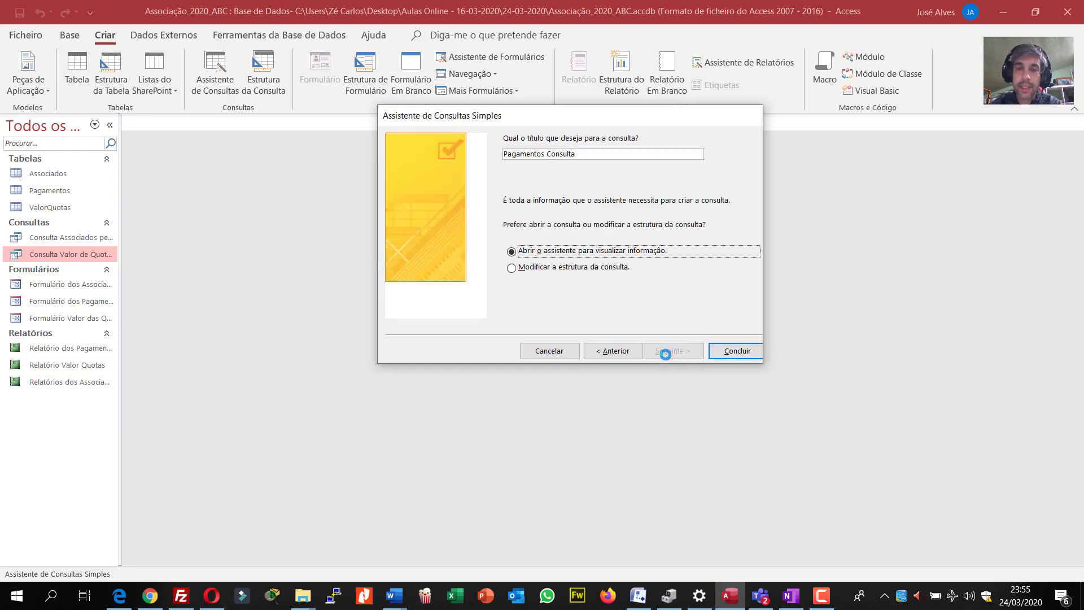
pyautogui.click(574, 267)
pyautogui.moveTo(582, 157); pyautogui.dragTo(492, 157)
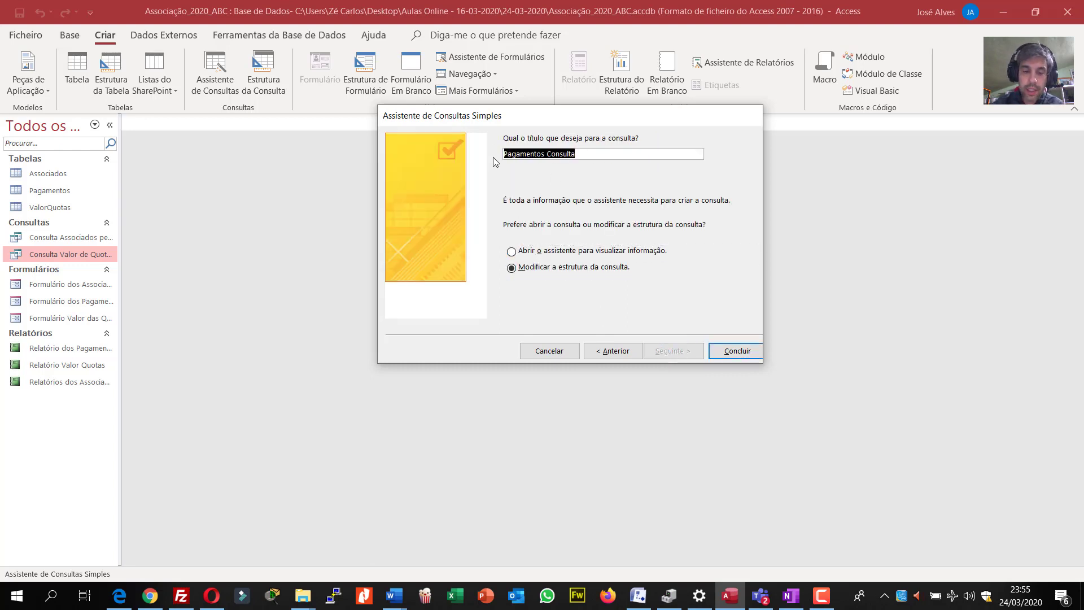
pyautogui.write('Consulta de Paga')
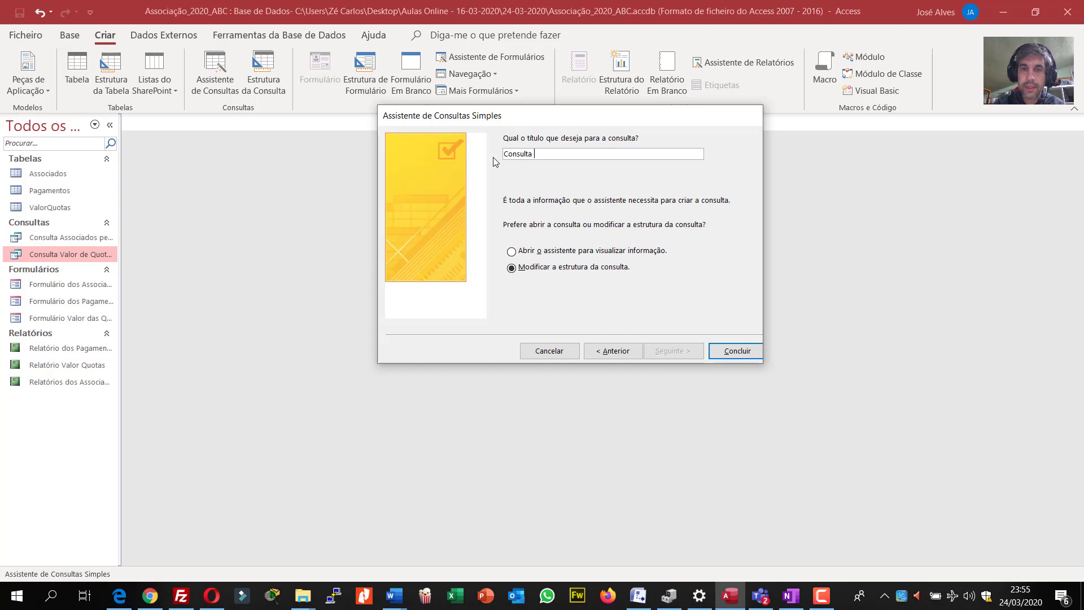
pyautogui.write('mentos')
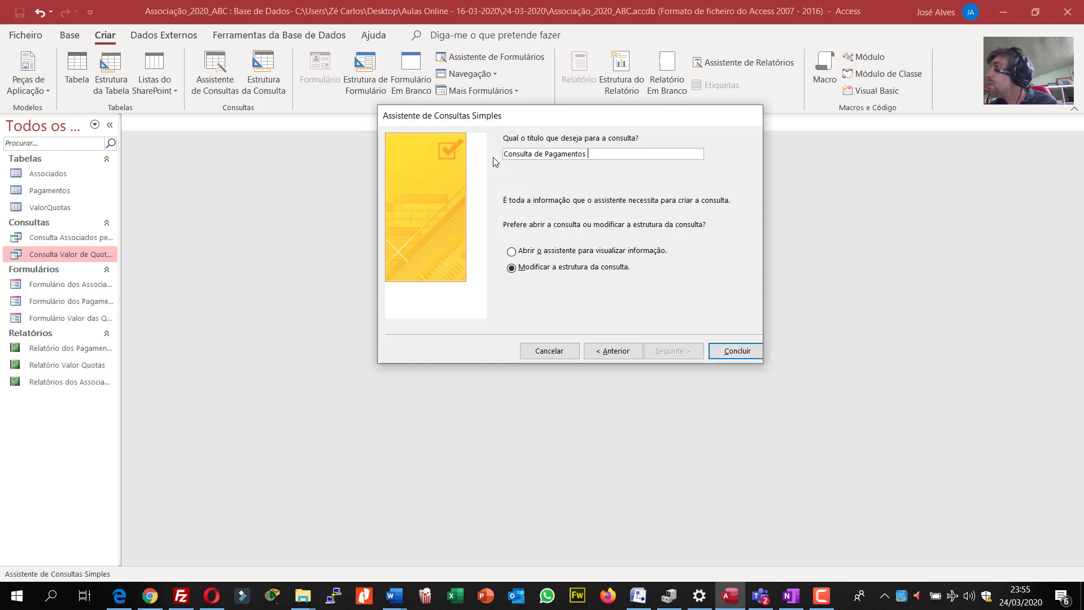
pyautogui.write('pelo N')
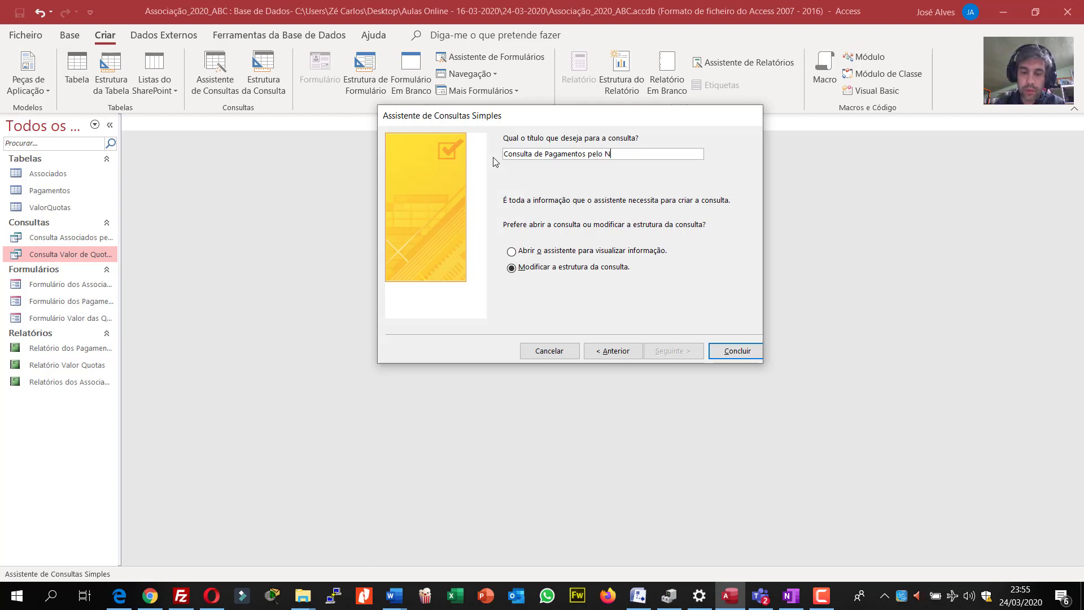
pyautogui.write('ome Assoc')
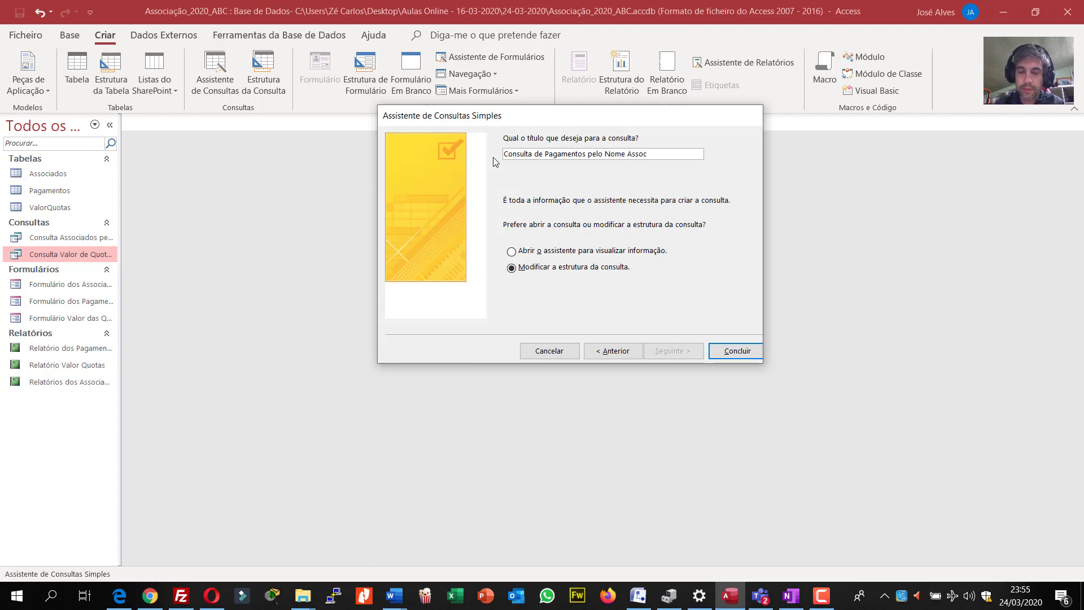
pyautogui.write('iado')
pyautogui.click(714, 350)
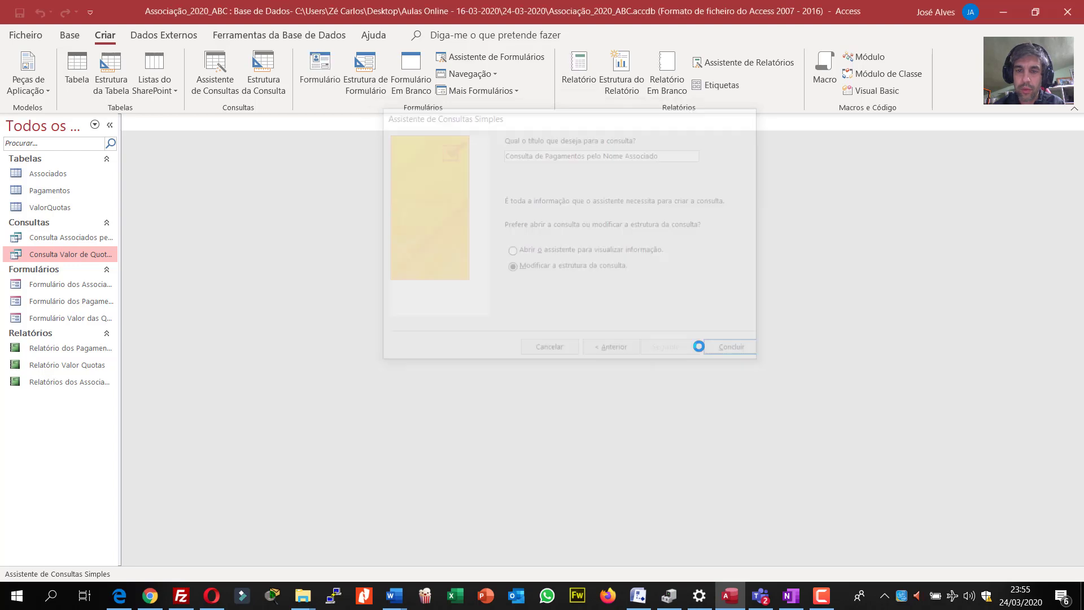
# Widen the Nome column, set its criterion to Como [Qual o nome do Associado a Pesquisar?] & "*", and close the query with its changes saved
pyautogui.moveTo(317, 406); pyautogui.dragTo(473, 296)
pyautogui.click(311, 346)
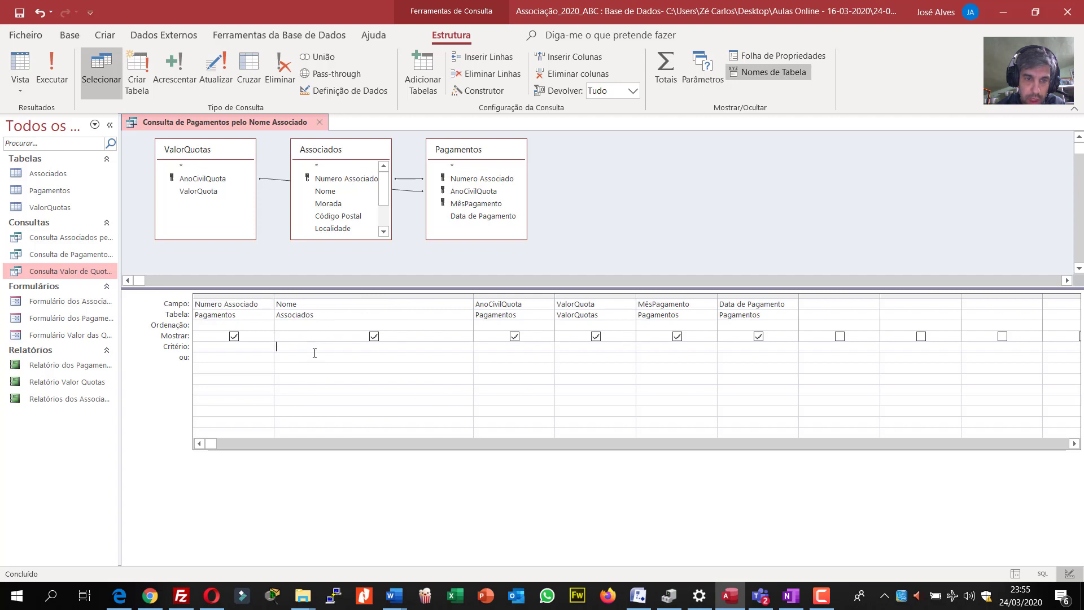
pyautogui.press('capslock')
pyautogui.write('COMO')
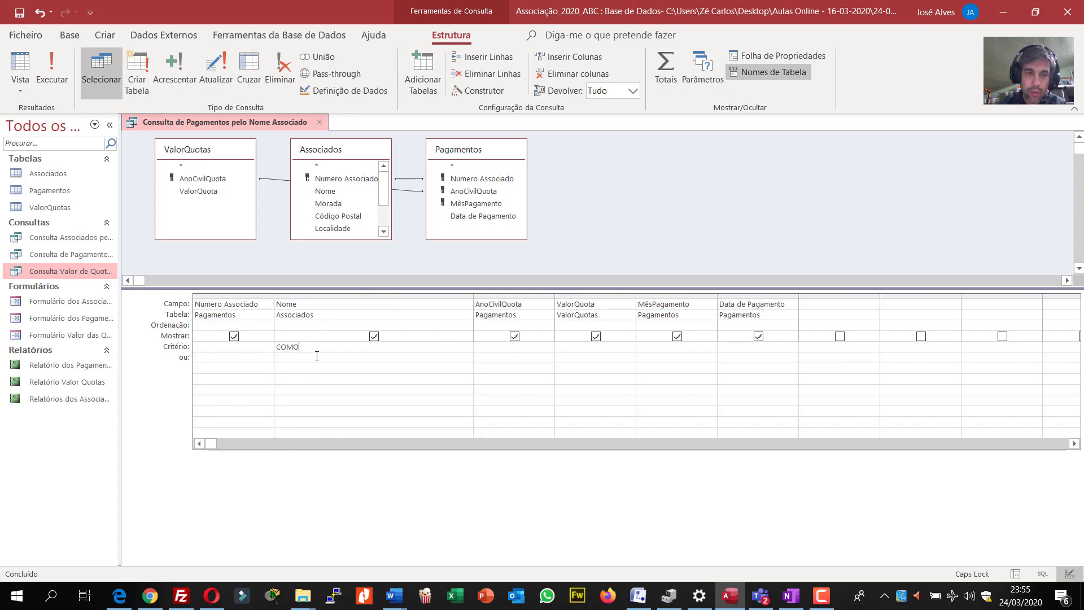
pyautogui.press('capslock')
pyautogui.write('[')
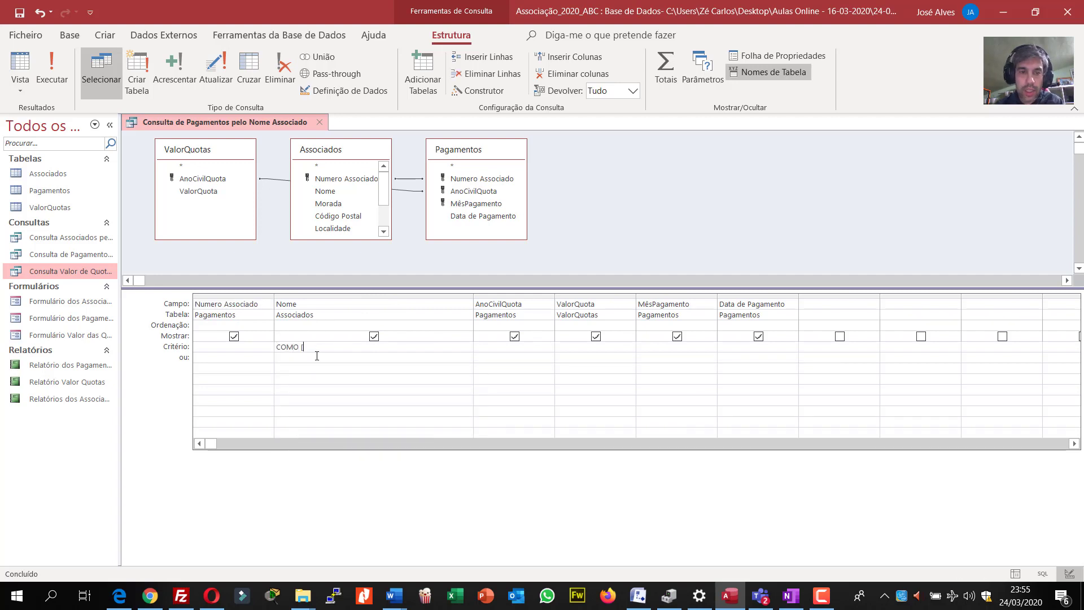
pyautogui.write('Qual o n')
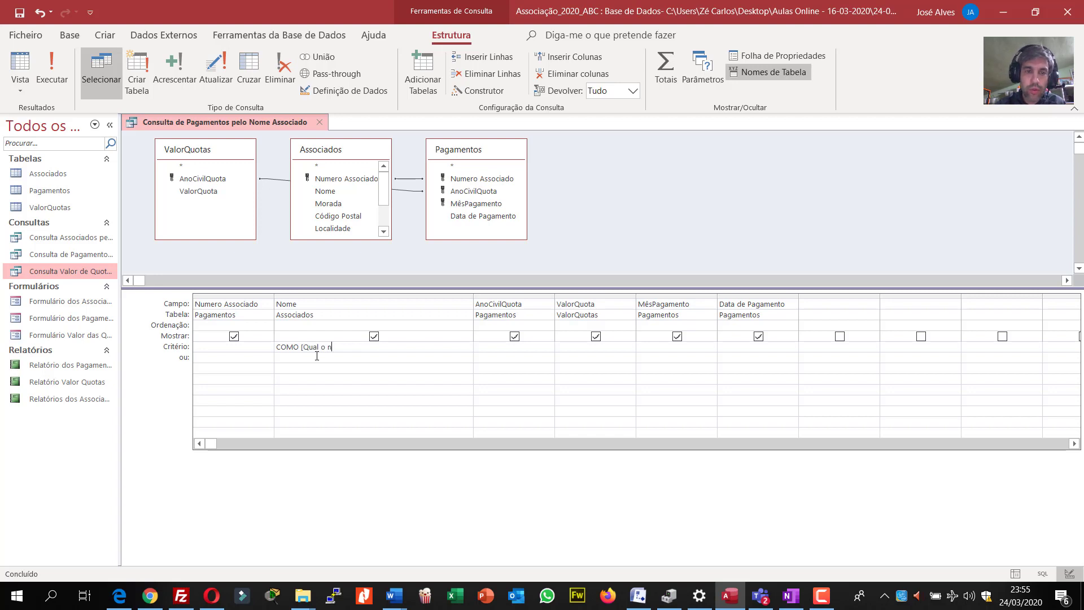
pyautogui.write('ome do Ass')
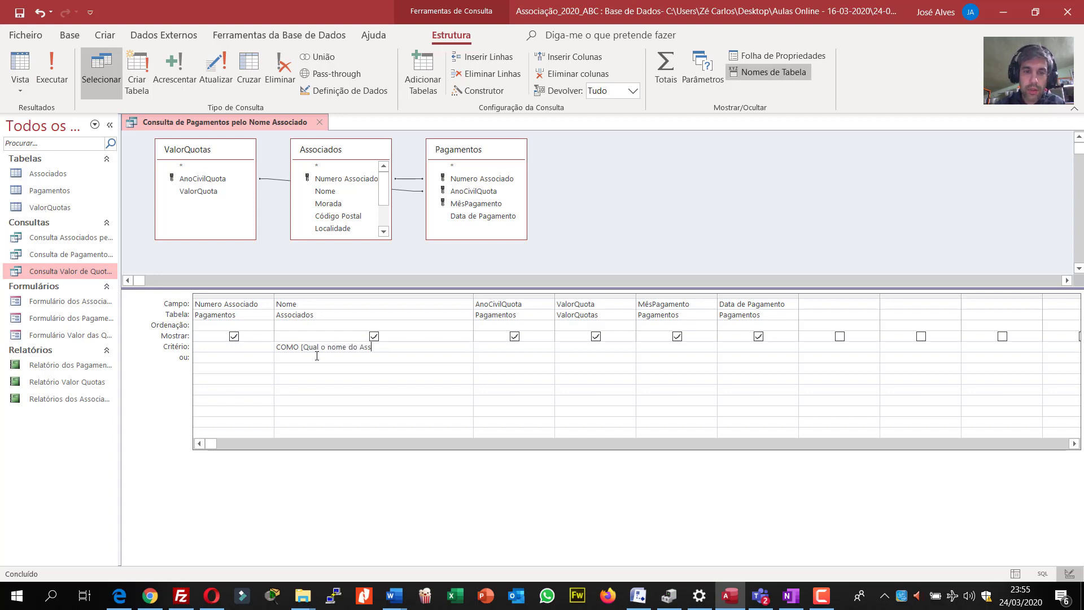
pyautogui.write('ociado a')
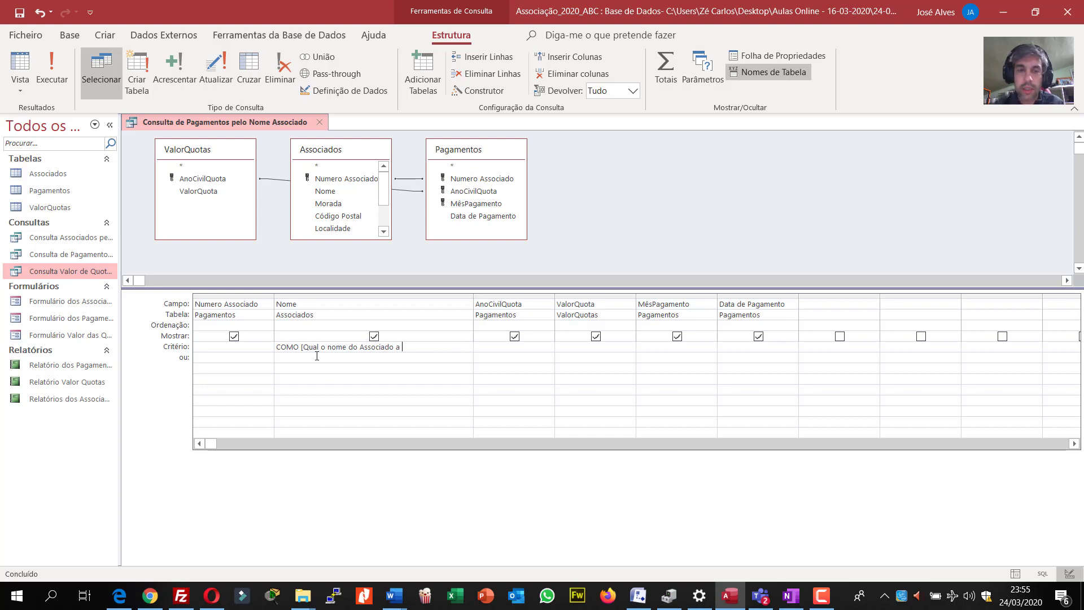
pyautogui.write(' Pesquisar')
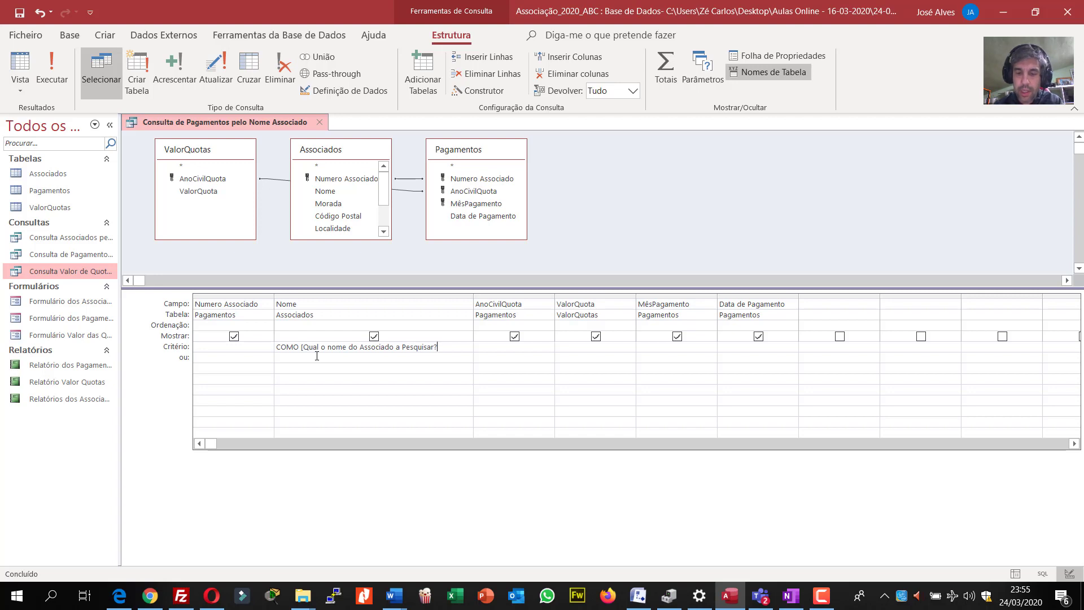
pyautogui.write('?] &*')
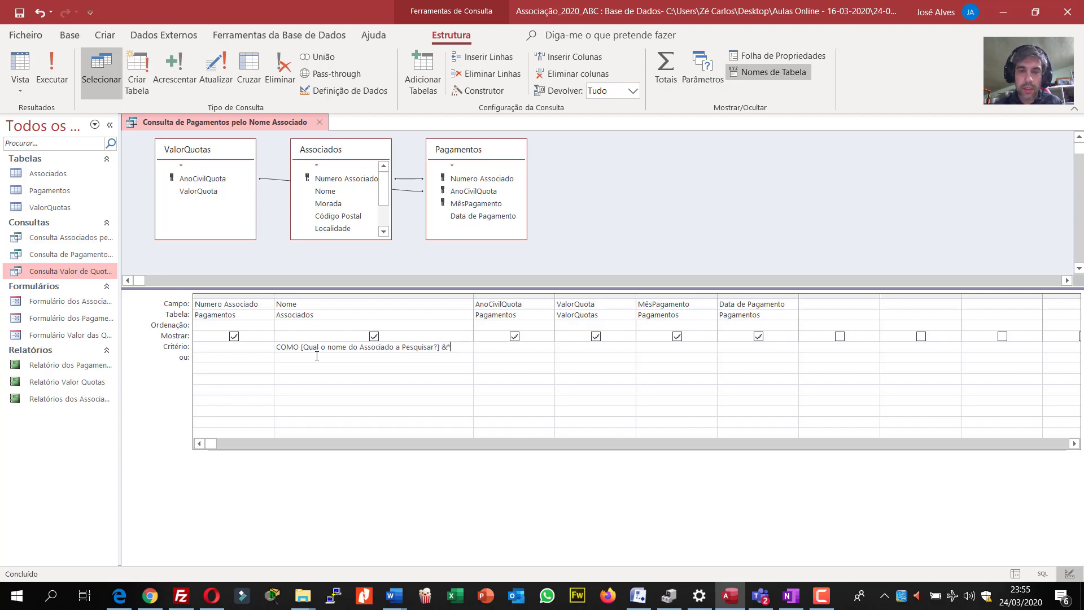
pyautogui.click(316, 355)
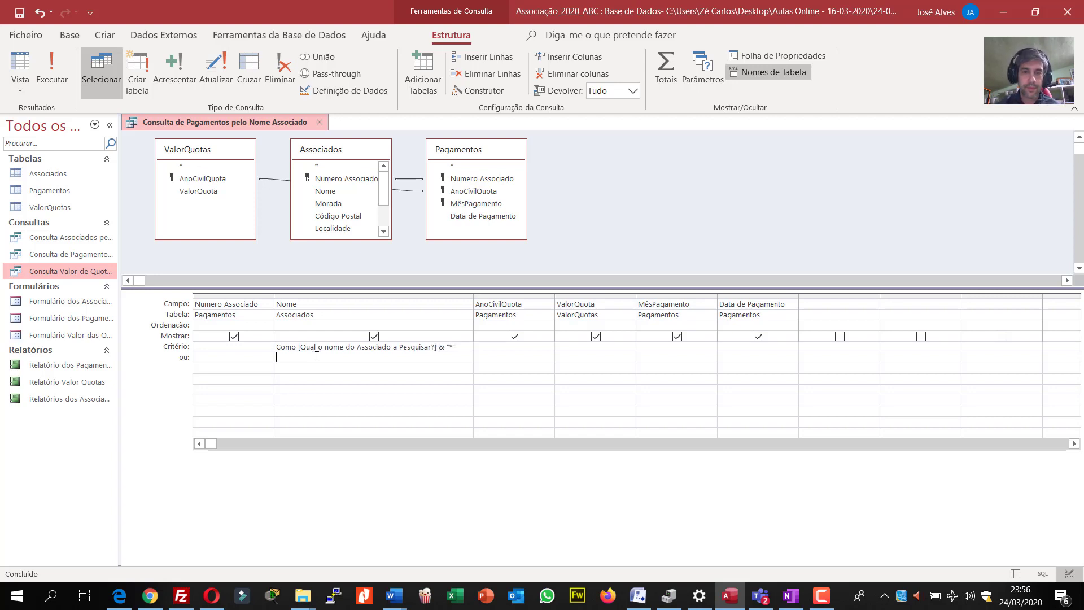
pyautogui.click(319, 122)
pyautogui.click(442, 338)
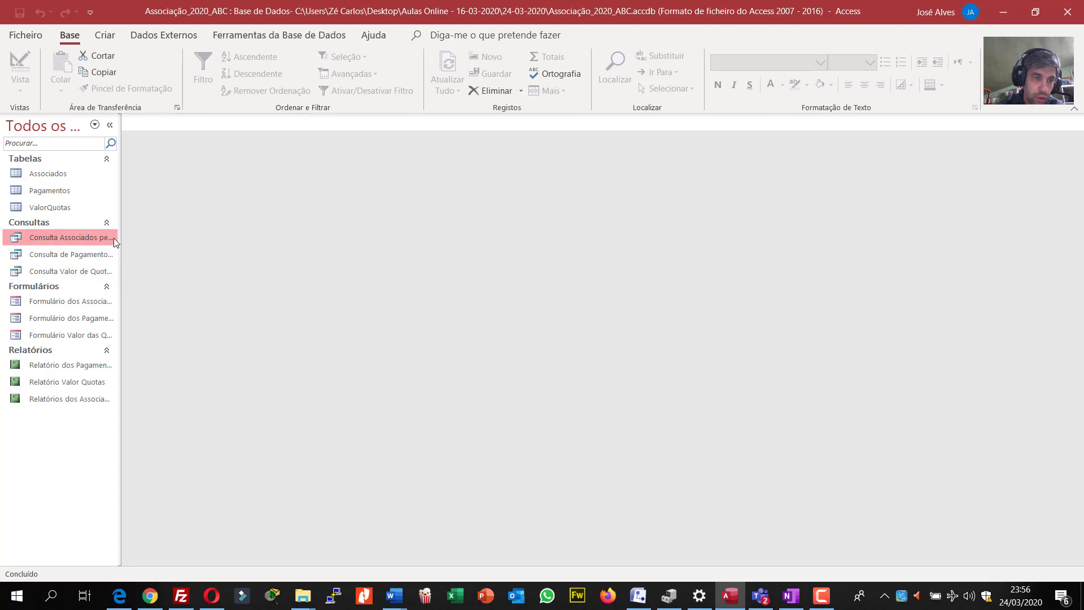
# Widen the navigation pane and test the Consulta de Pagamentos pelo Nome Associado query with the value t, closing the results
pyautogui.moveTo(139, 244); pyautogui.dragTo(212, 246)
pyautogui.click(124, 257)
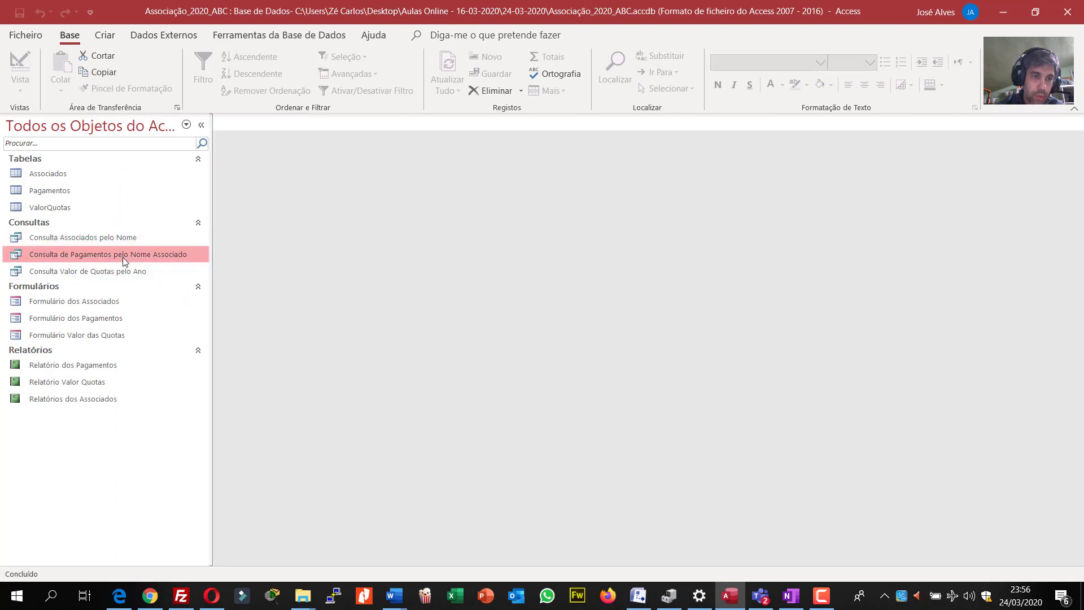
pyautogui.doubleClick(137, 255)
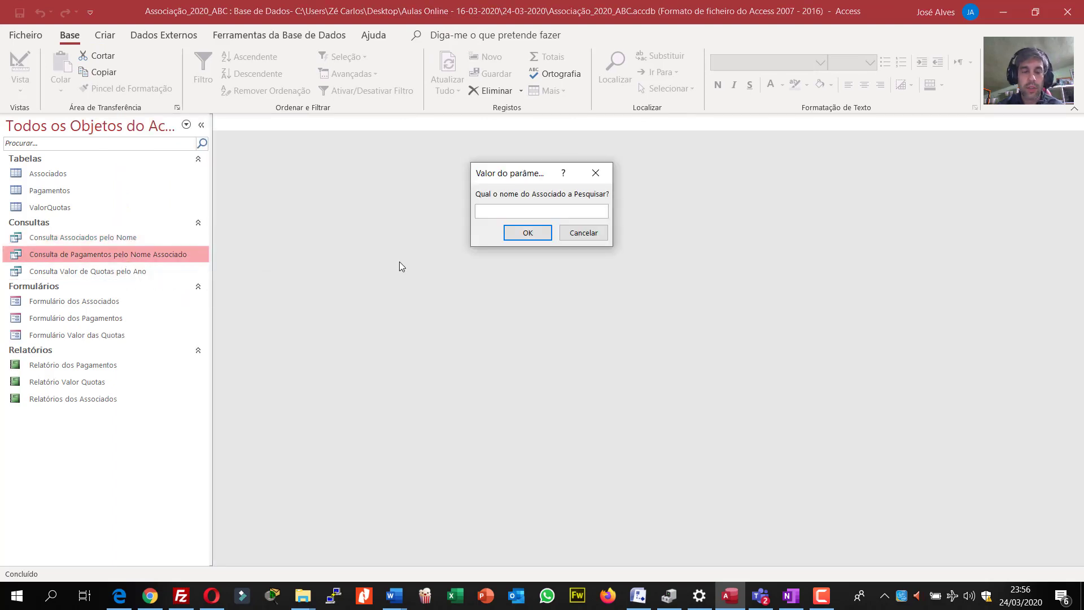
pyautogui.write('t')
pyautogui.click(519, 239)
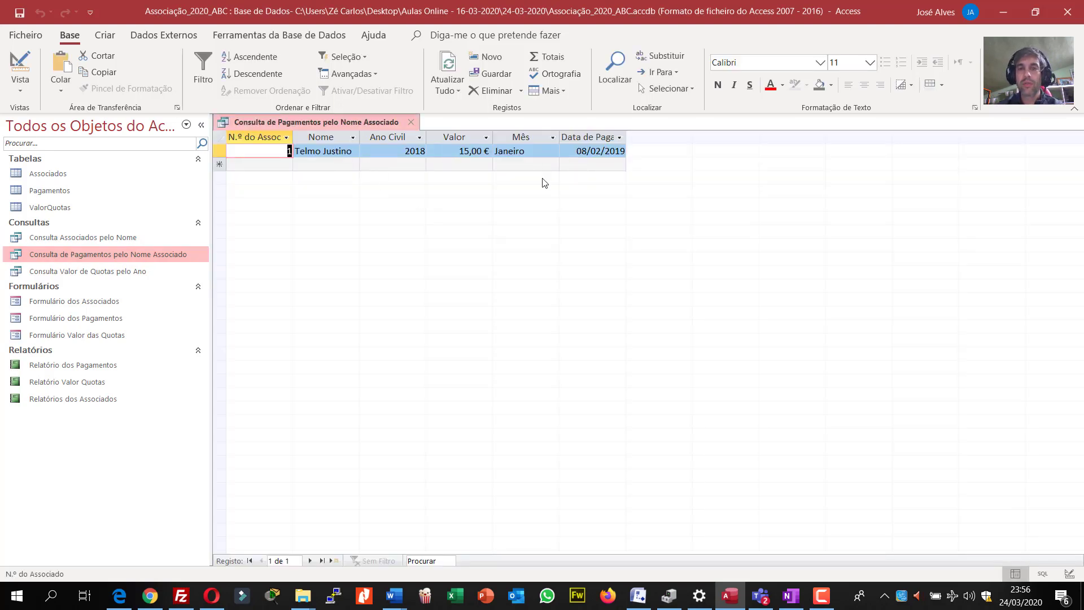
pyautogui.click(412, 122)
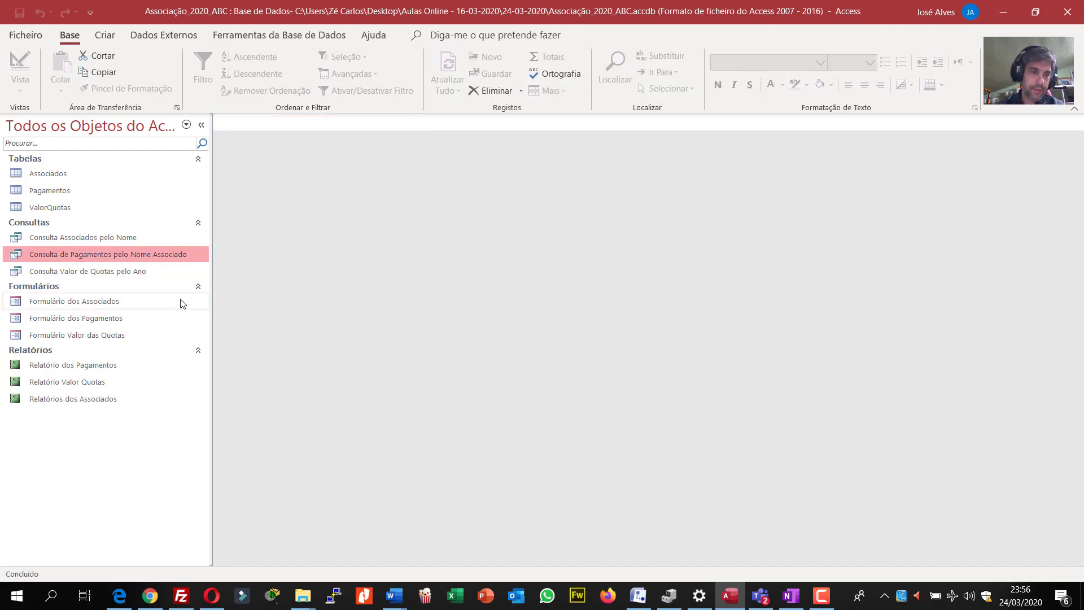